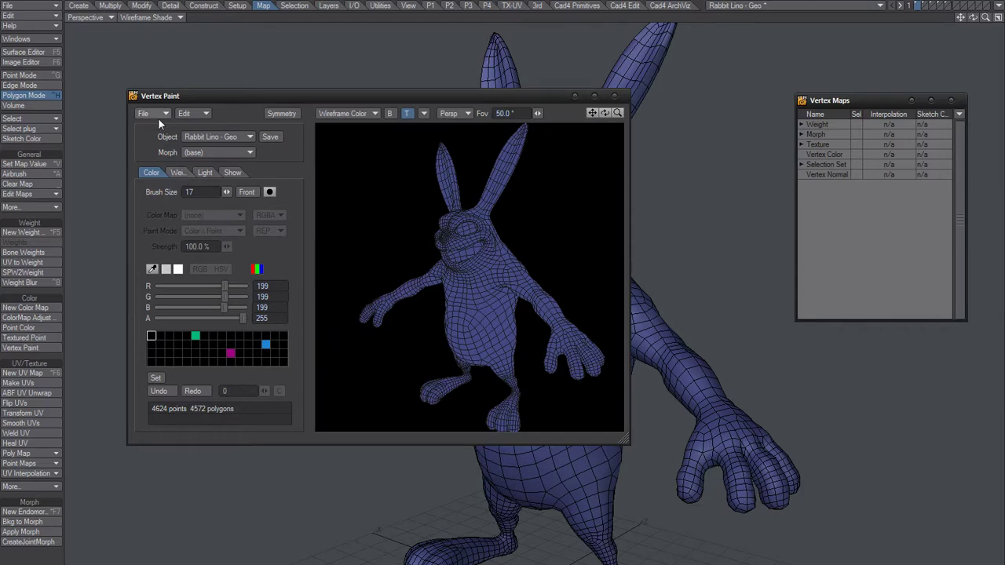
Create a vertex color map named Vertex Color and choose it as the map to paint on
click(198, 113)
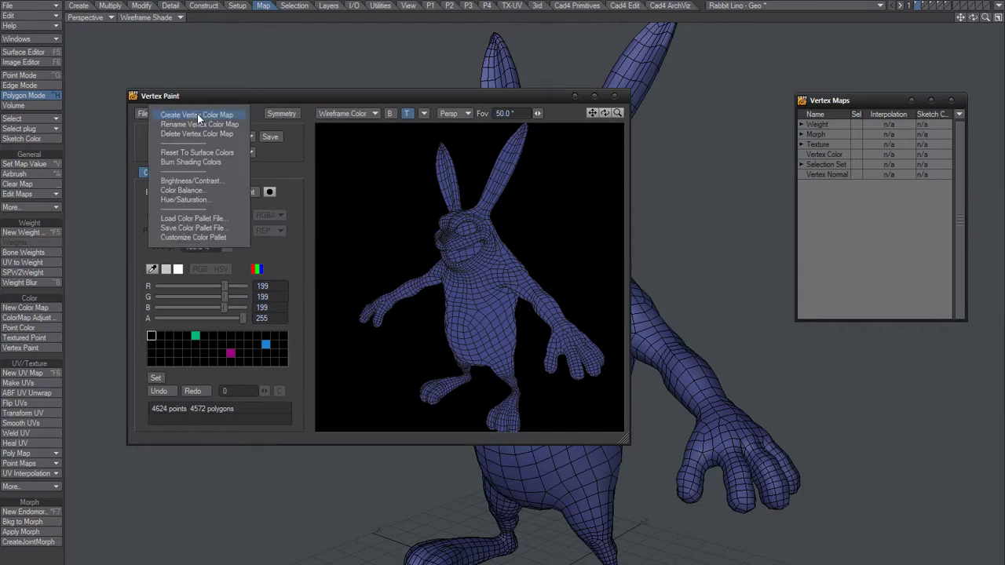
click(197, 114)
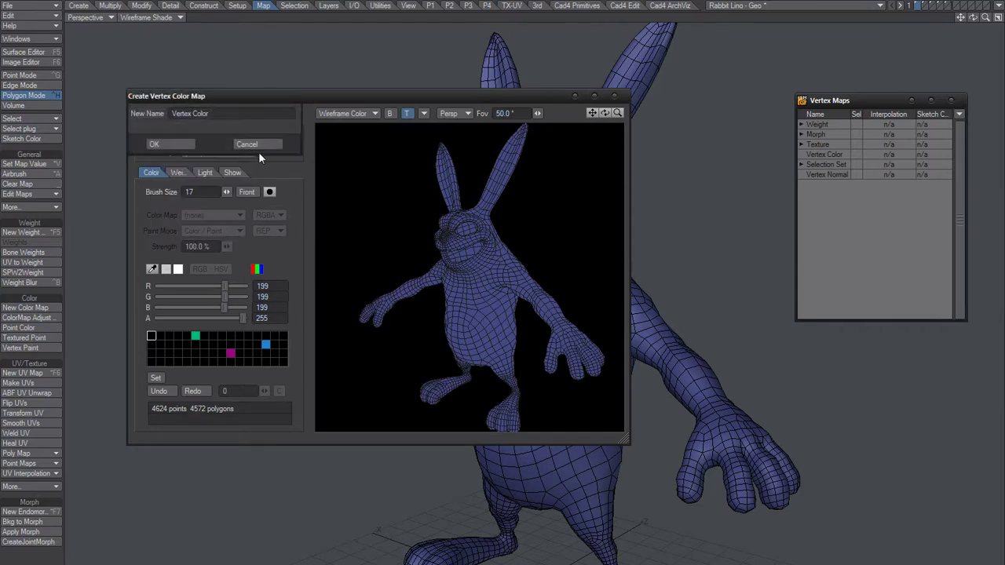
click(177, 144)
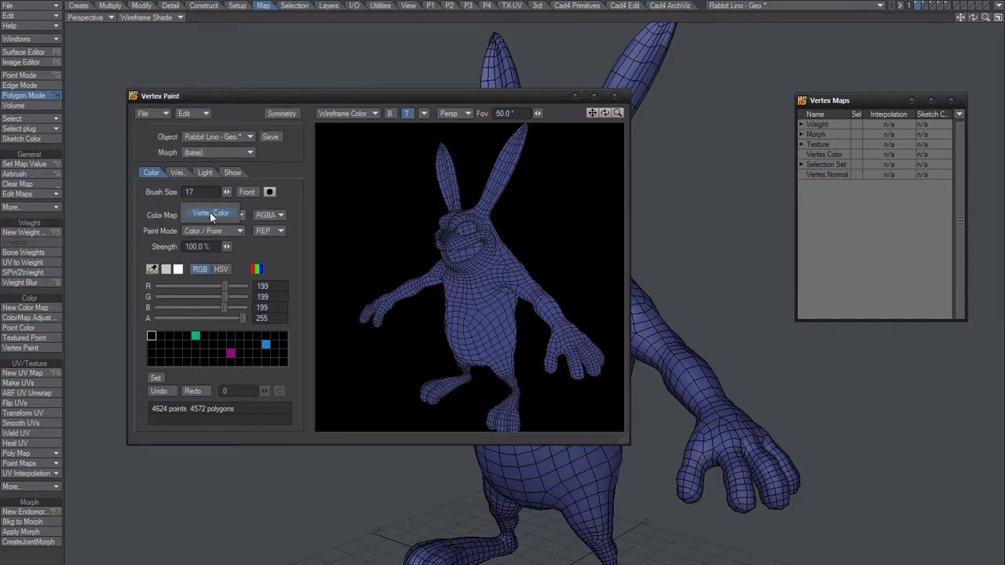
click(211, 213)
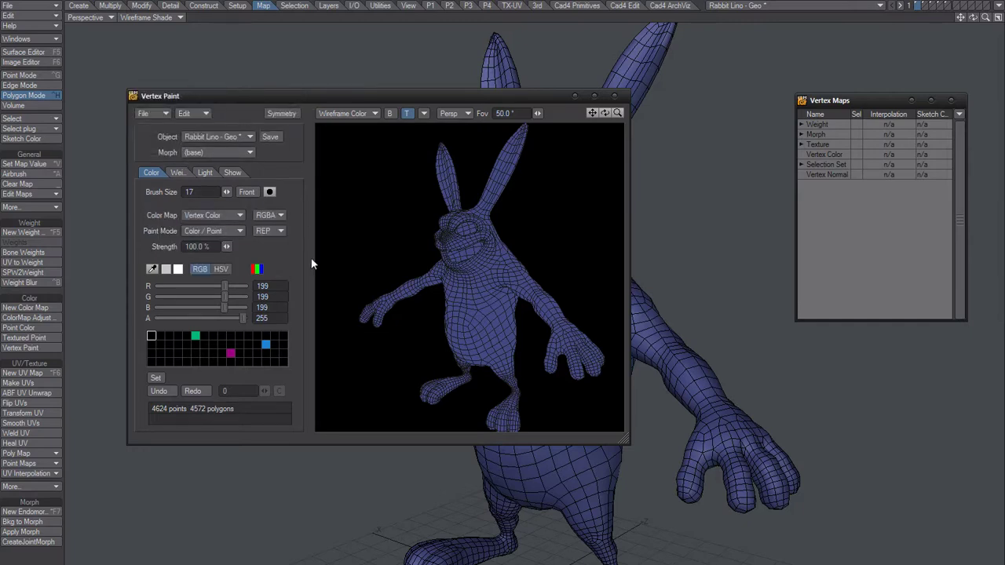
Show the light settings and view the shaded rabbit from several angles
click(207, 172)
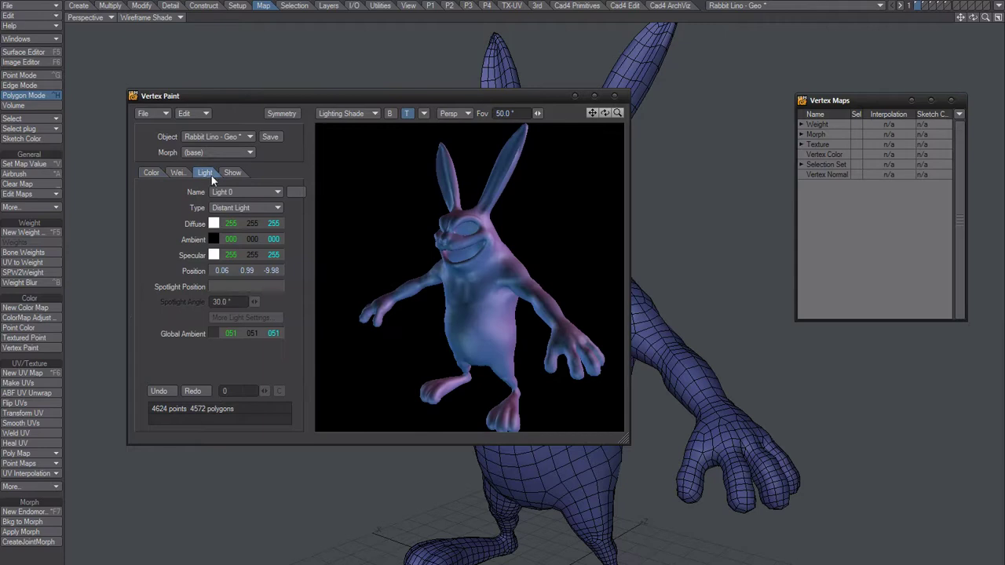
mouse_move(472, 329)
alt+mouse_down()
mouse_move(540, 316)
mouse_move(475, 333)
mouse_move(490, 316)
mouse_move(462, 328)
alt+mouse_up()
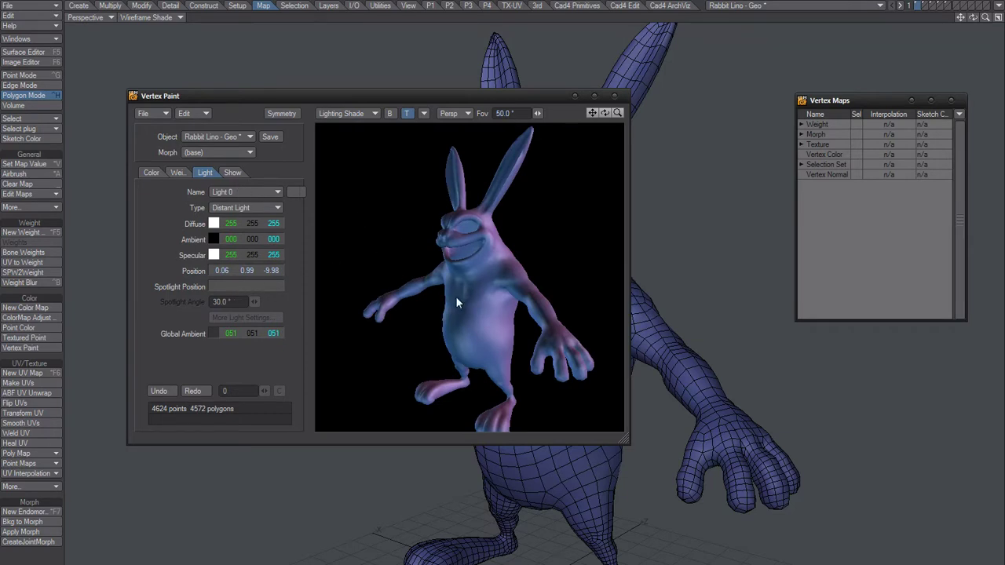
mouse_move(458, 303)
alt+mouse_down()
mouse_move(494, 305)
mouse_move(473, 330)
mouse_move(478, 311)
mouse_move(534, 293)
alt+mouse_up()
Try Light 0 and Light 1 on the rabbit, and switch both off again
click(267, 190)
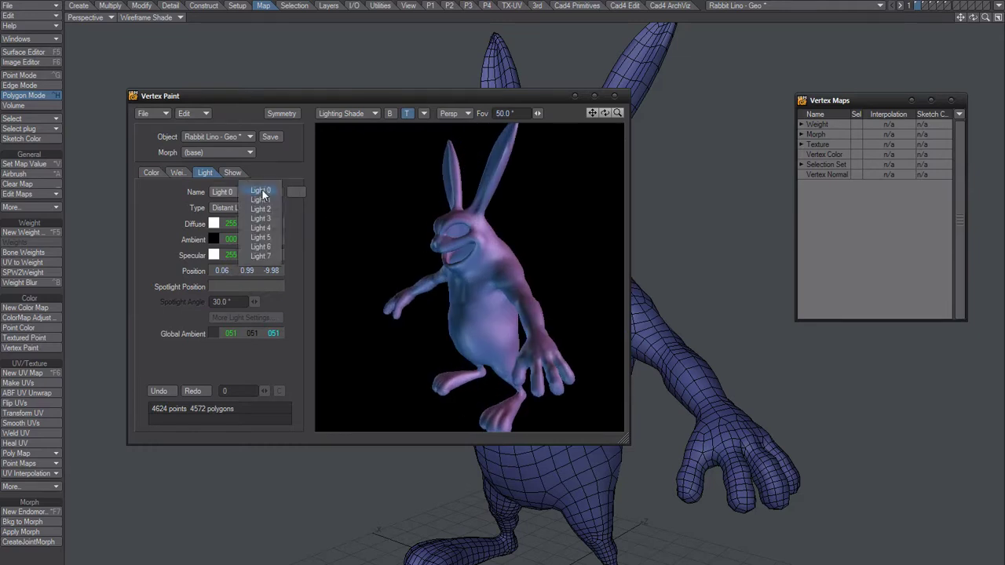
click(266, 210)
click(291, 193)
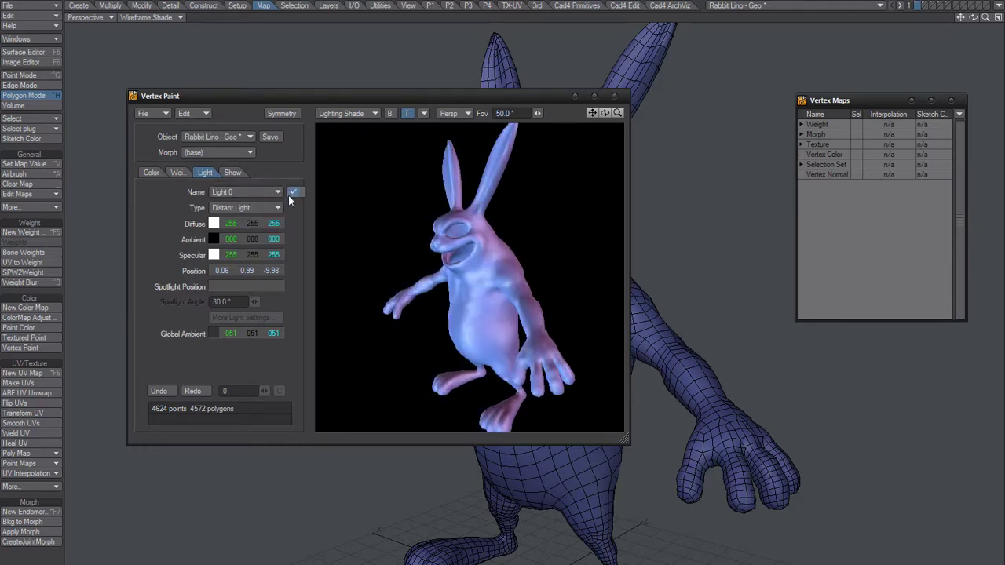
click(259, 192)
click(255, 198)
click(293, 193)
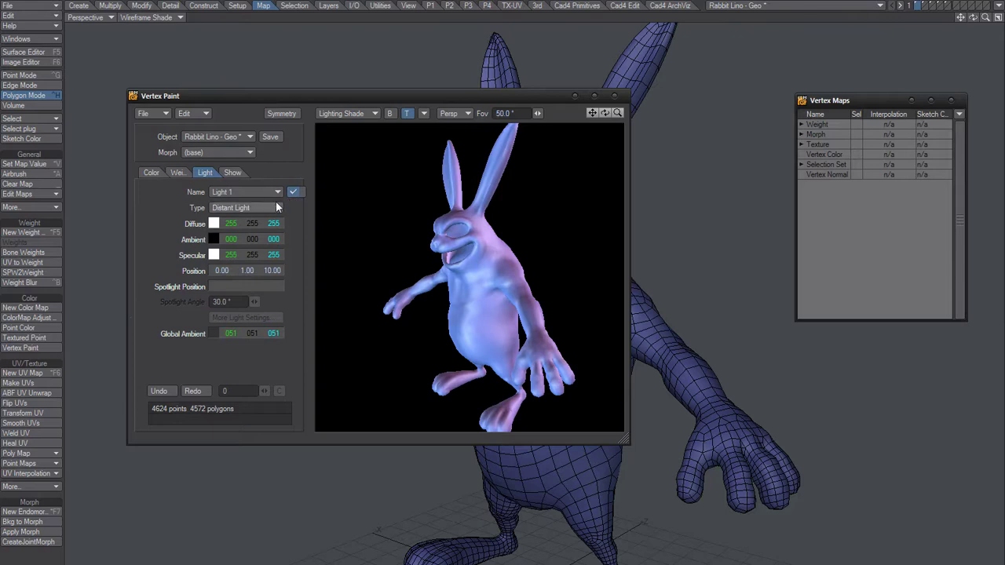
click(293, 192)
click(260, 192)
click(256, 187)
click(292, 193)
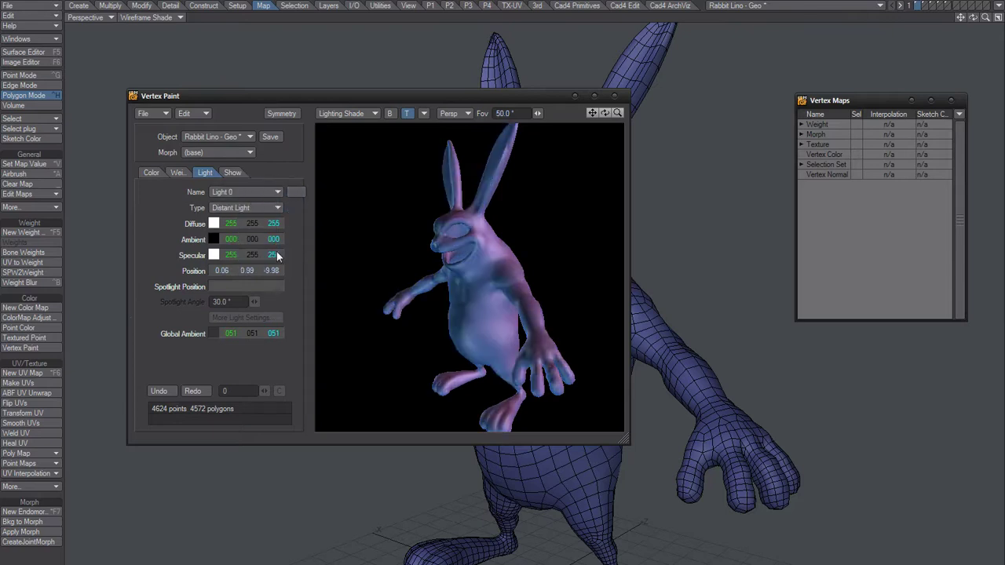
View the rabbit from the side and back, and examine the settings of Light 2 through Light 7
mouse_move(401, 314)
alt+mouse_down()
mouse_move(579, 301)
mouse_move(380, 337)
mouse_move(552, 298)
mouse_move(359, 146)
mouse_move(490, 318)
mouse_move(496, 301)
alt+mouse_up()
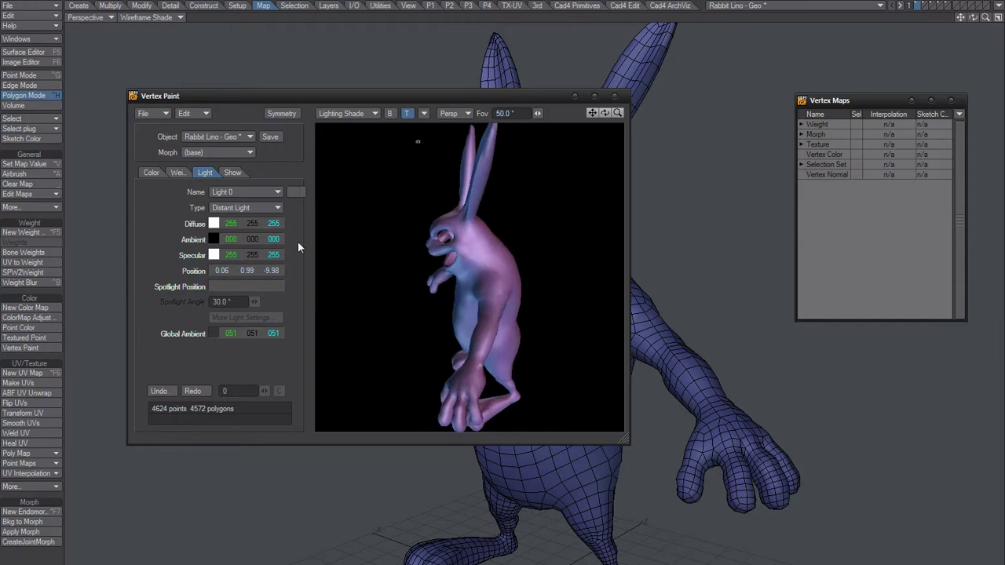
mouse_move(424, 290)
alt+mouse_down()
mouse_move(464, 305)
mouse_move(419, 310)
mouse_move(464, 318)
mouse_move(424, 267)
alt+mouse_up()
click(242, 193)
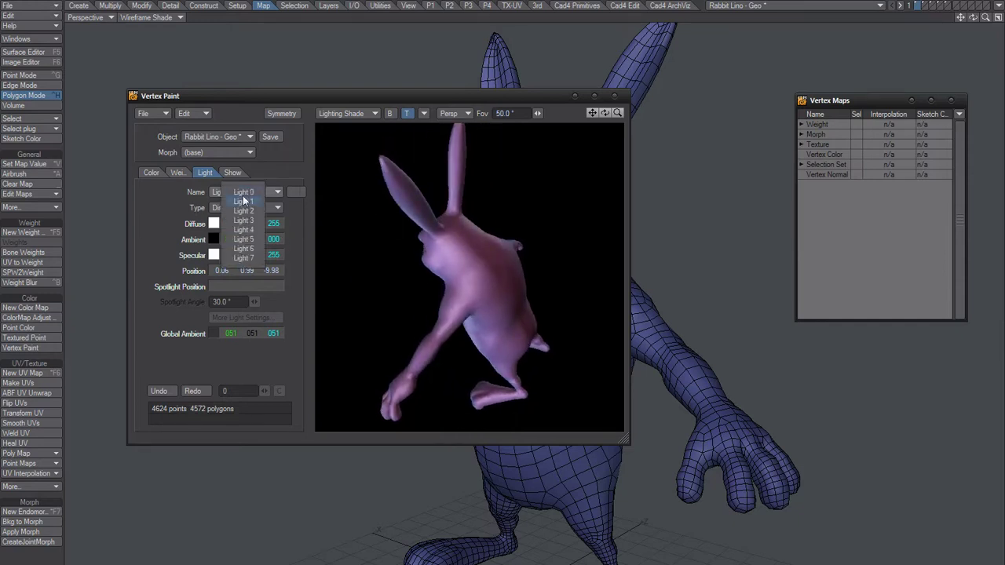
click(243, 212)
click(242, 189)
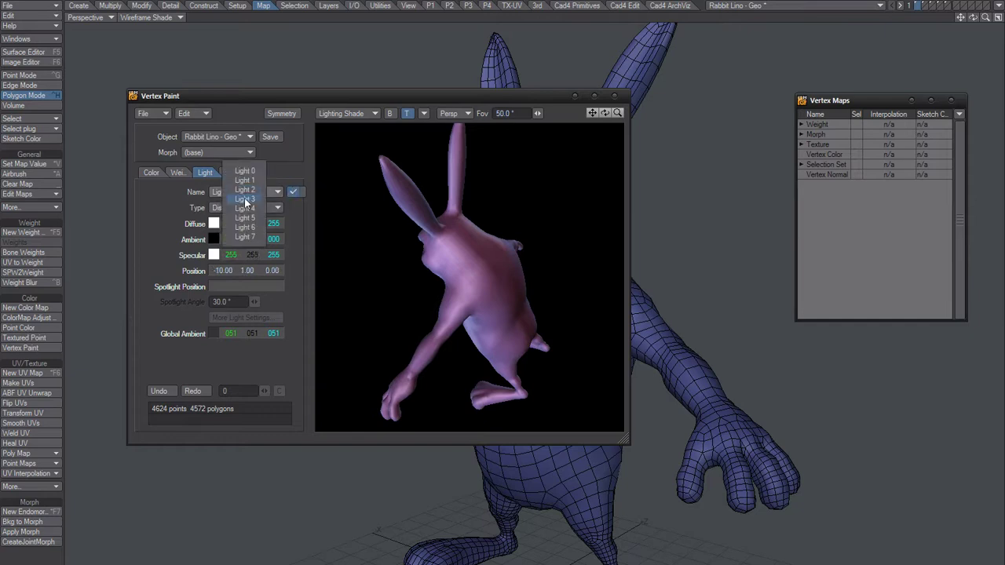
click(245, 201)
click(252, 191)
click(252, 200)
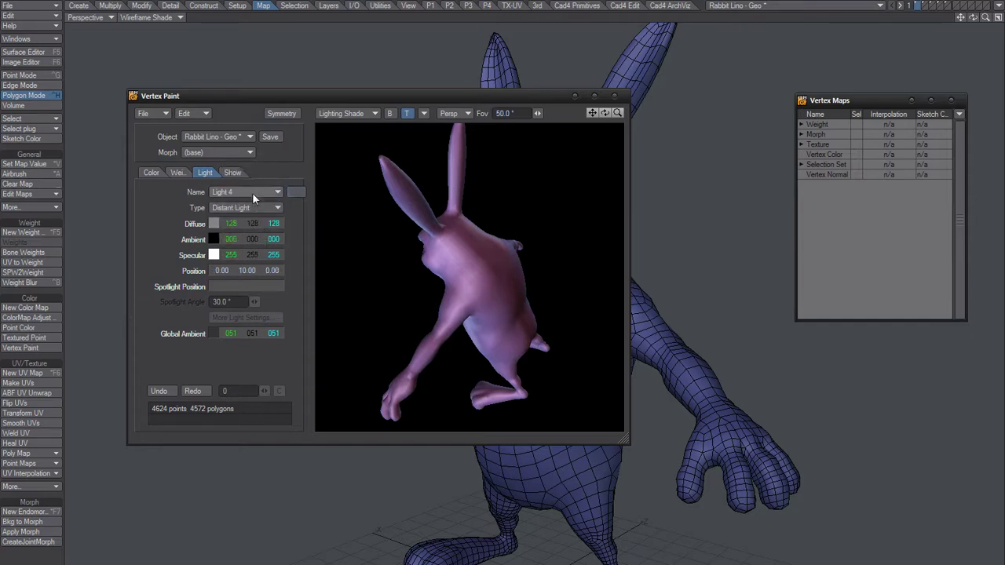
click(252, 192)
click(256, 201)
click(256, 193)
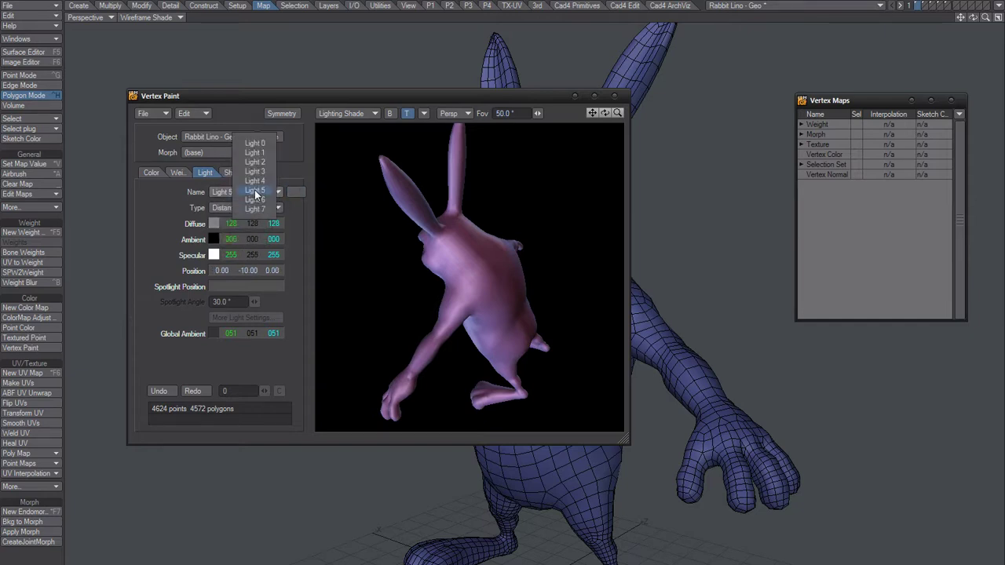
click(252, 201)
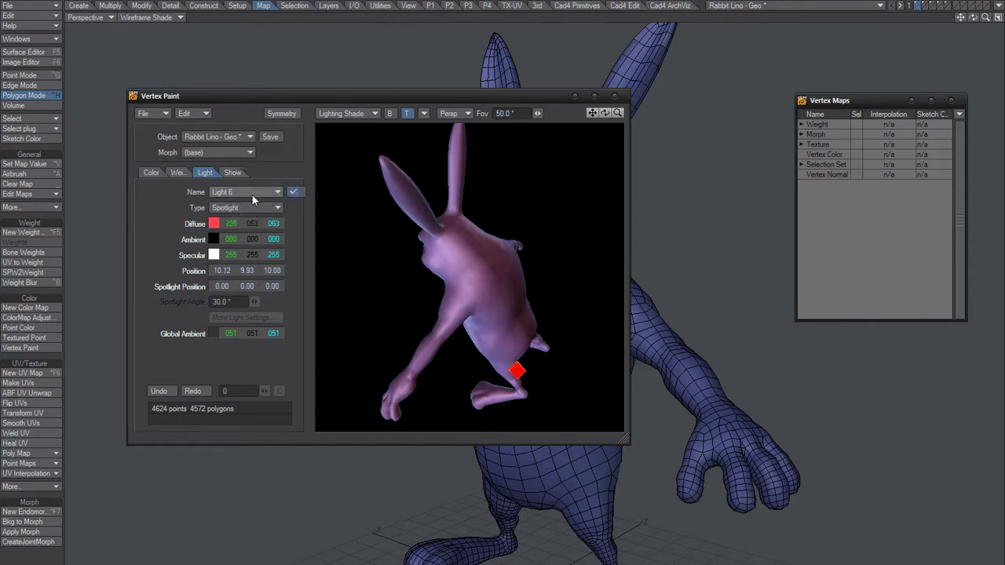
click(251, 191)
click(249, 203)
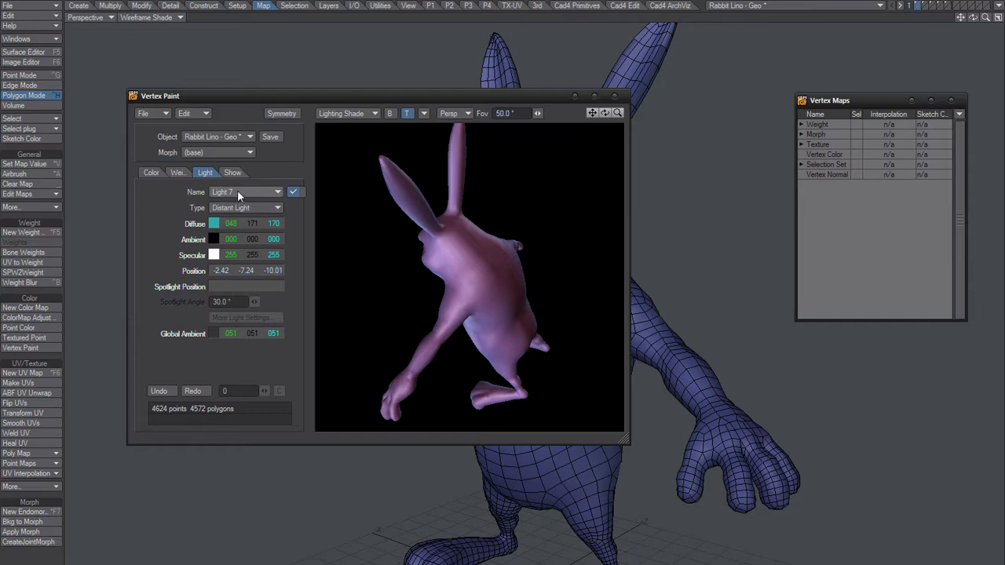
Select Light 6 and inspect its diffuse color without changing it
mouse_move(426, 305)
mouse_down()
mouse_move(496, 266)
mouse_move(443, 343)
mouse_move(511, 265)
mouse_move(570, 361)
mouse_move(428, 255)
mouse_up()
click(249, 194)
click(250, 180)
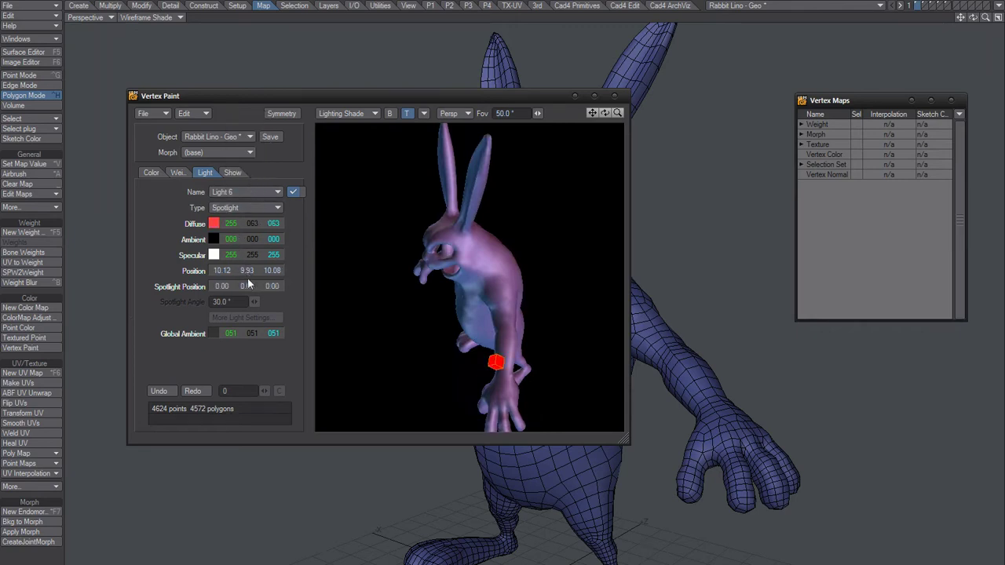
click(214, 224)
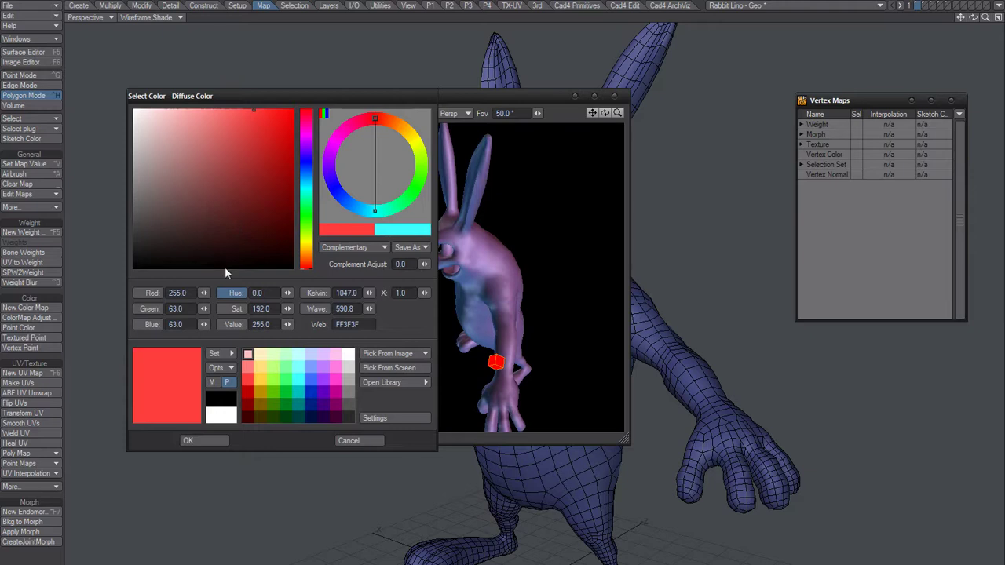
click(351, 442)
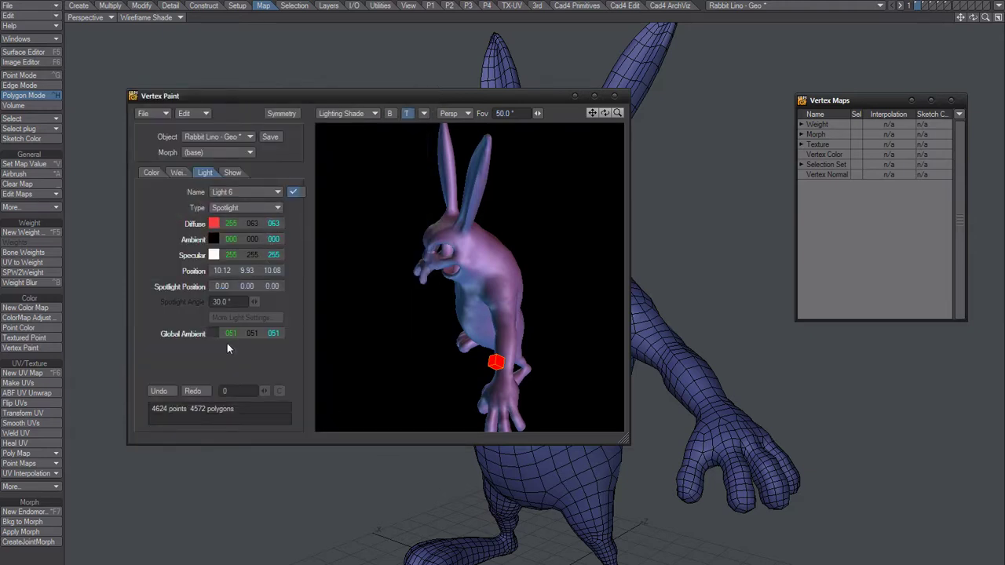
Set Light 6's diffuse color to green (62, 255, 111) and view the rabbit from the front
click(232, 224)
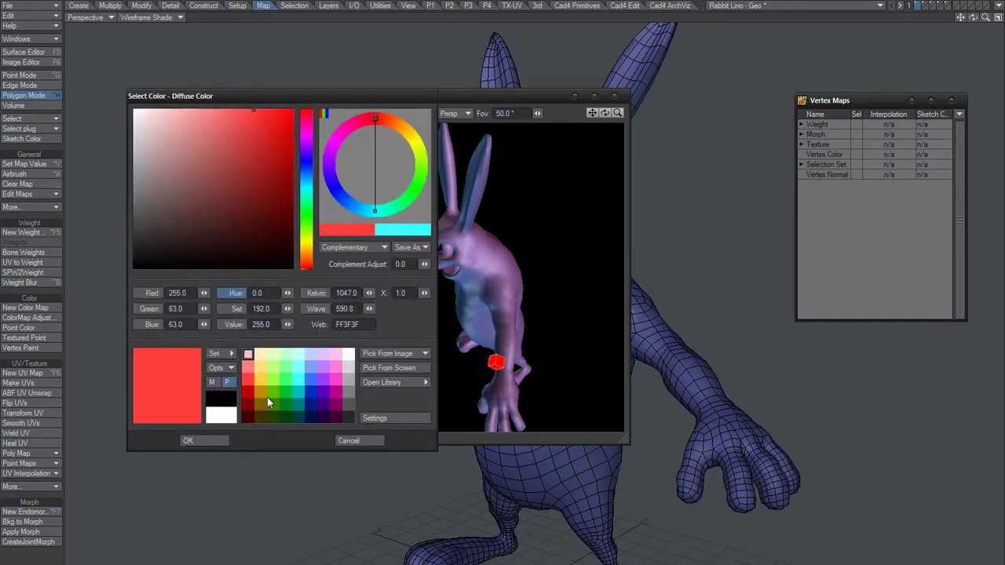
click(278, 381)
click(220, 439)
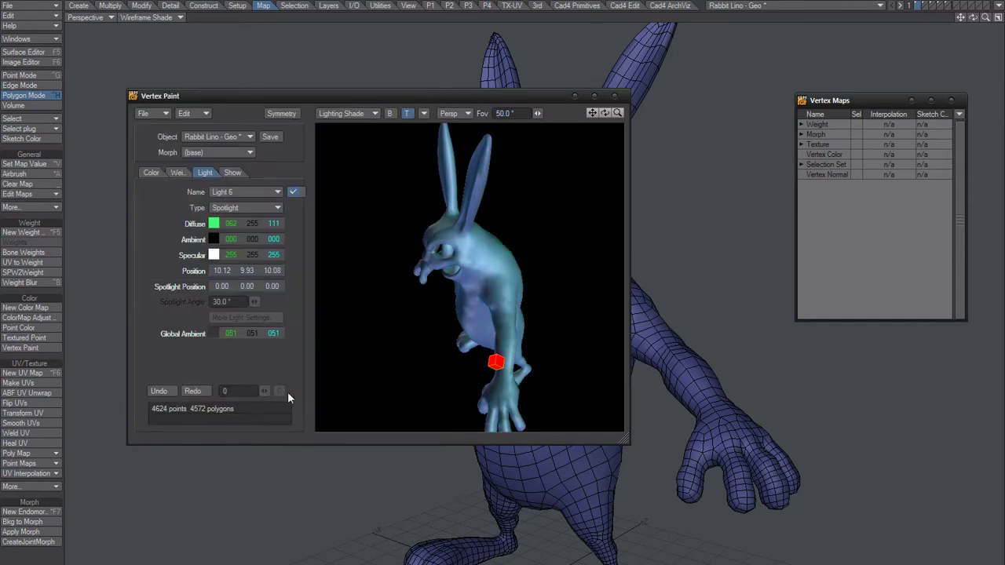
mouse_move(526, 317)
mouse_down()
mouse_move(484, 304)
mouse_move(414, 305)
mouse_move(395, 317)
mouse_move(512, 265)
mouse_move(400, 382)
mouse_move(267, 240)
mouse_up()
Set Light 6's diffuse color to turquoise (62, 255, 212)
click(214, 225)
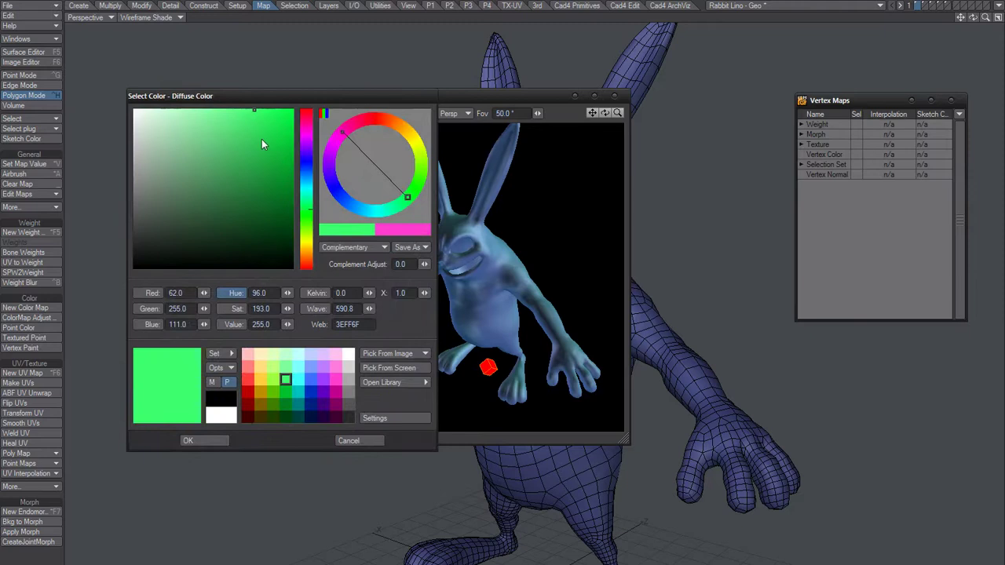
click(385, 210)
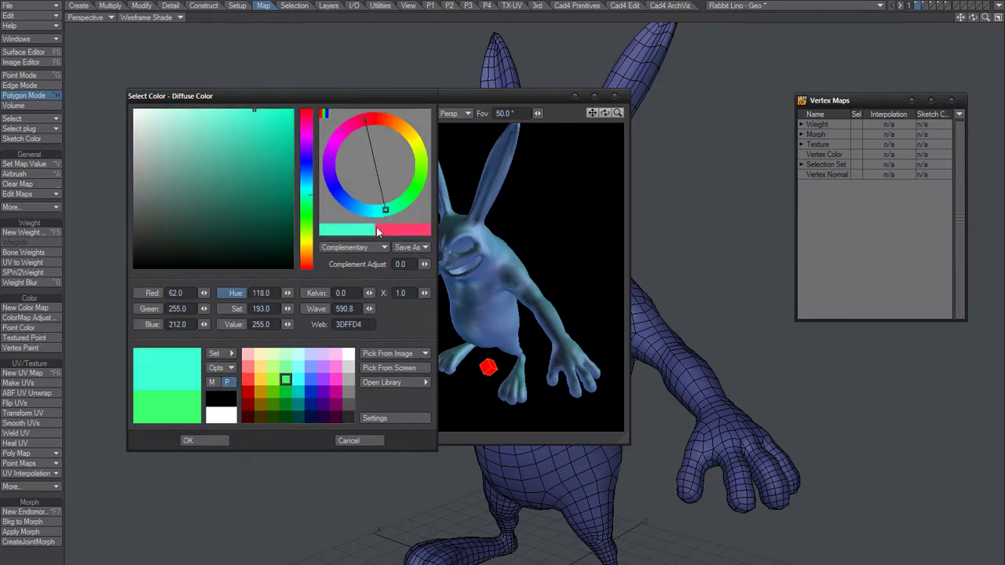
click(208, 440)
mouse_move(520, 283)
mouse_down()
mouse_move(382, 326)
mouse_move(508, 316)
mouse_move(418, 331)
mouse_move(491, 235)
mouse_move(539, 332)
mouse_move(478, 253)
mouse_move(472, 310)
mouse_move(482, 320)
mouse_move(470, 344)
mouse_move(508, 283)
mouse_up()
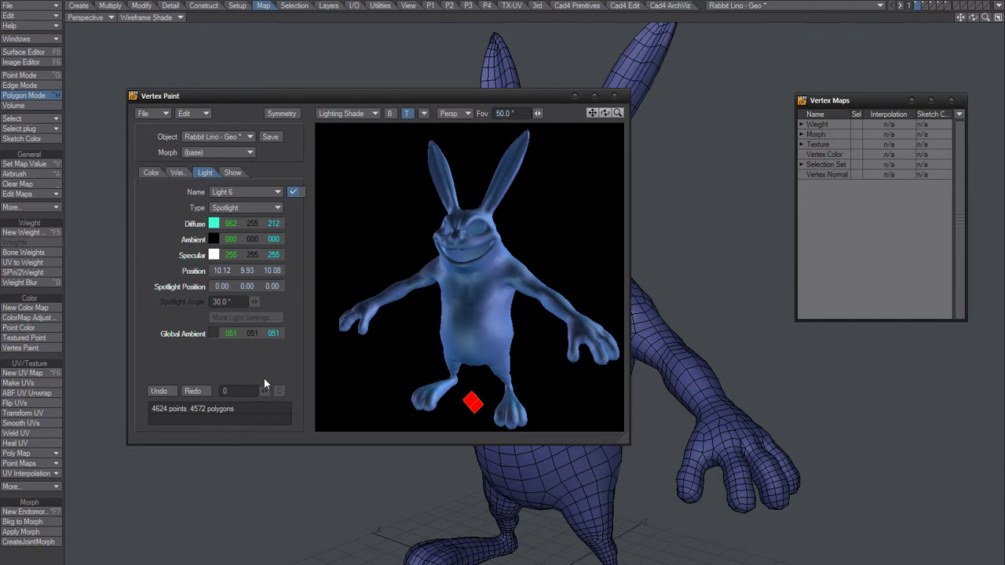
Inspect Light 6's position values and the available commands for auto-locating and resetting lights
click(247, 270)
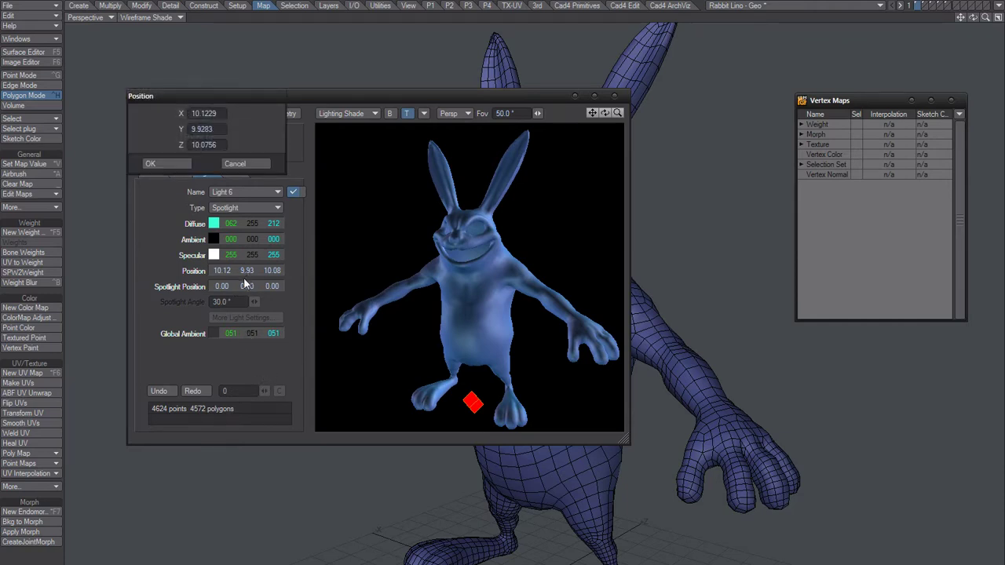
click(248, 162)
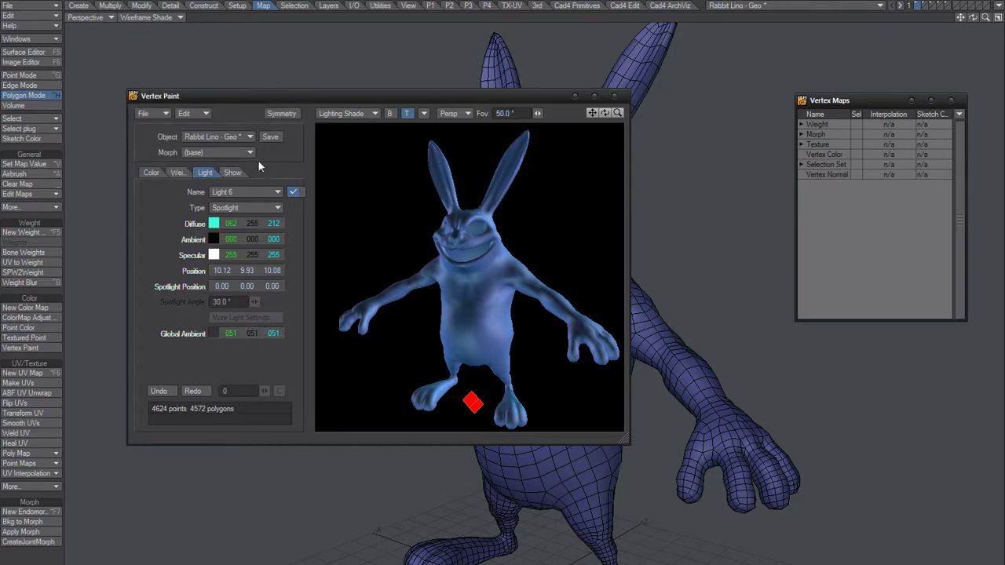
click(200, 114)
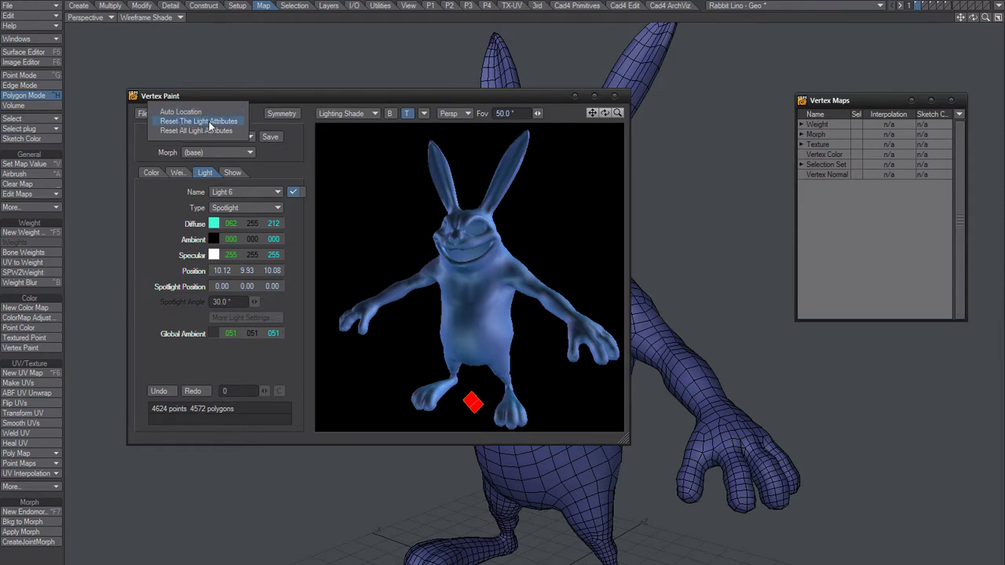
click(258, 114)
mouse_move(468, 318)
alt+mouse_down()
mouse_move(428, 338)
mouse_move(418, 323)
mouse_move(526, 297)
mouse_move(509, 314)
mouse_move(490, 278)
mouse_move(468, 318)
alt+mouse_up()
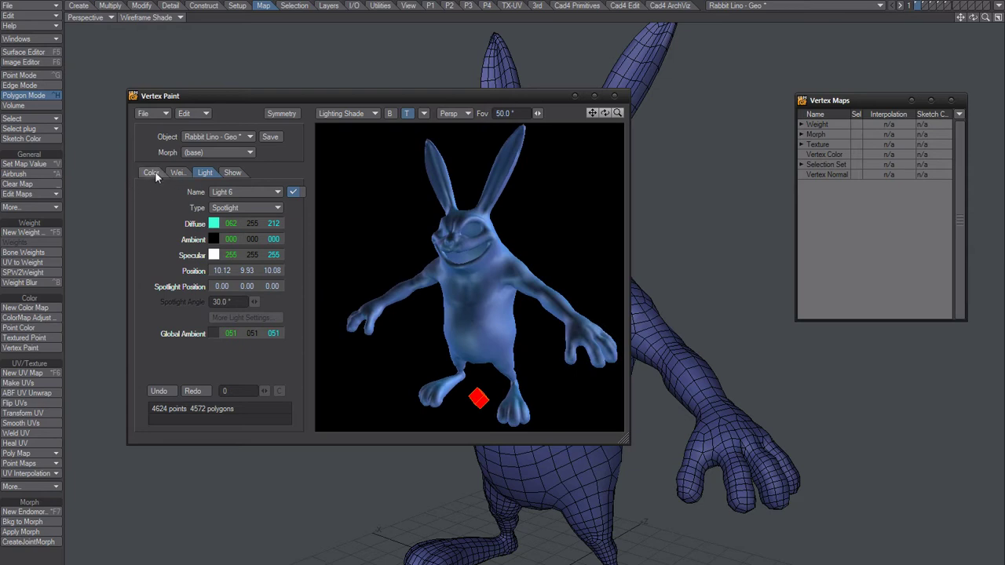
click(196, 114)
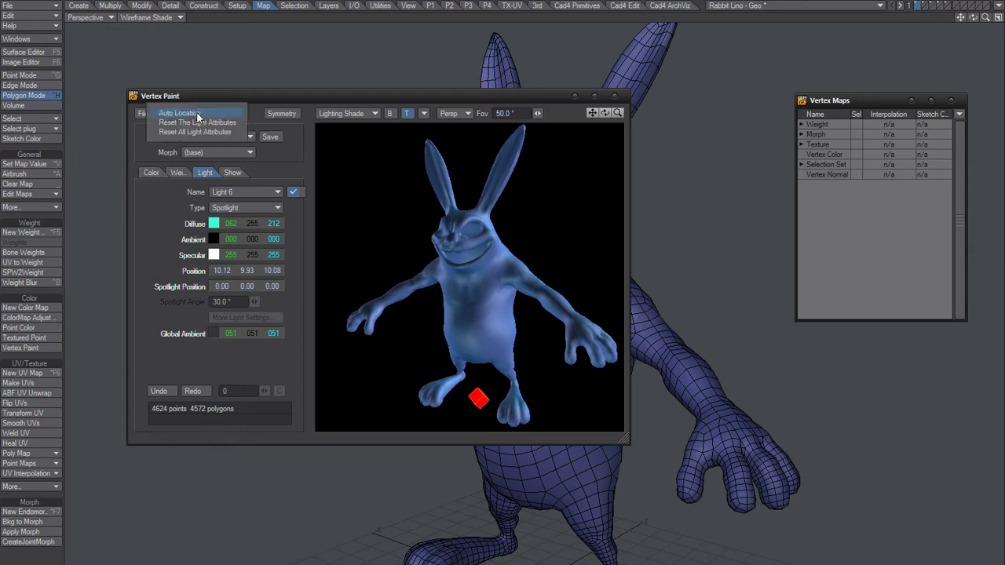
click(218, 122)
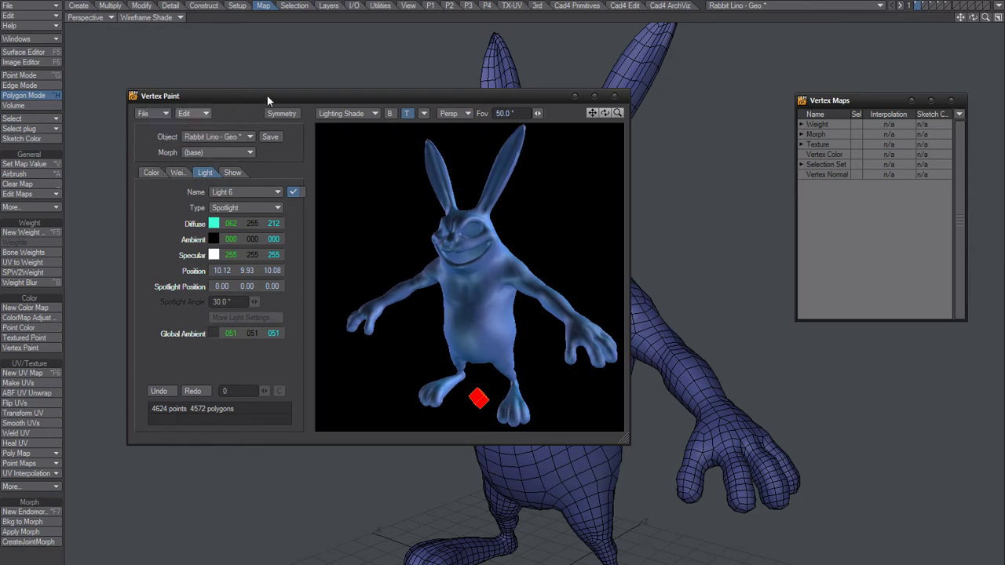
Burn the current light shading into the Vertex Color map and review the light and color settings
click(152, 173)
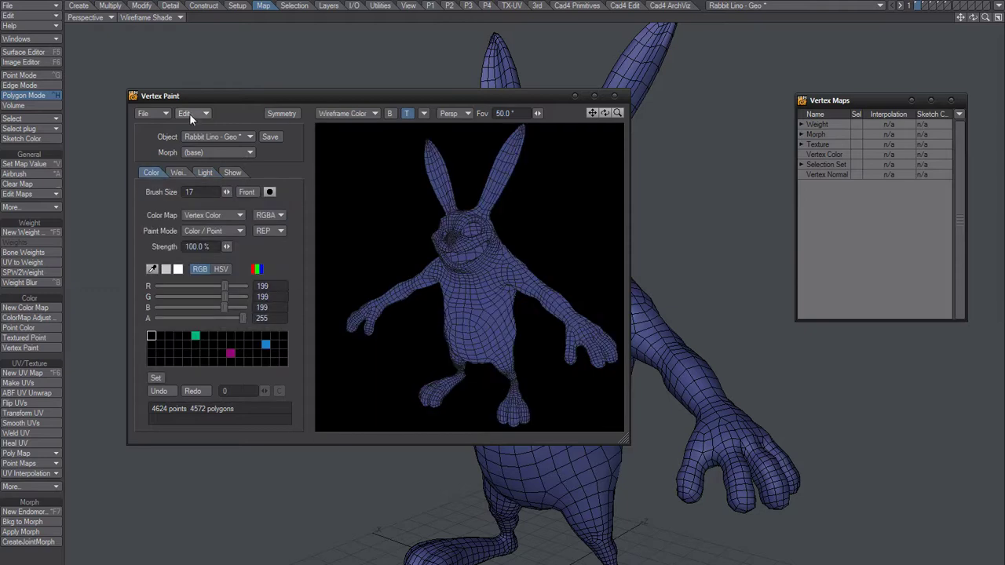
click(190, 115)
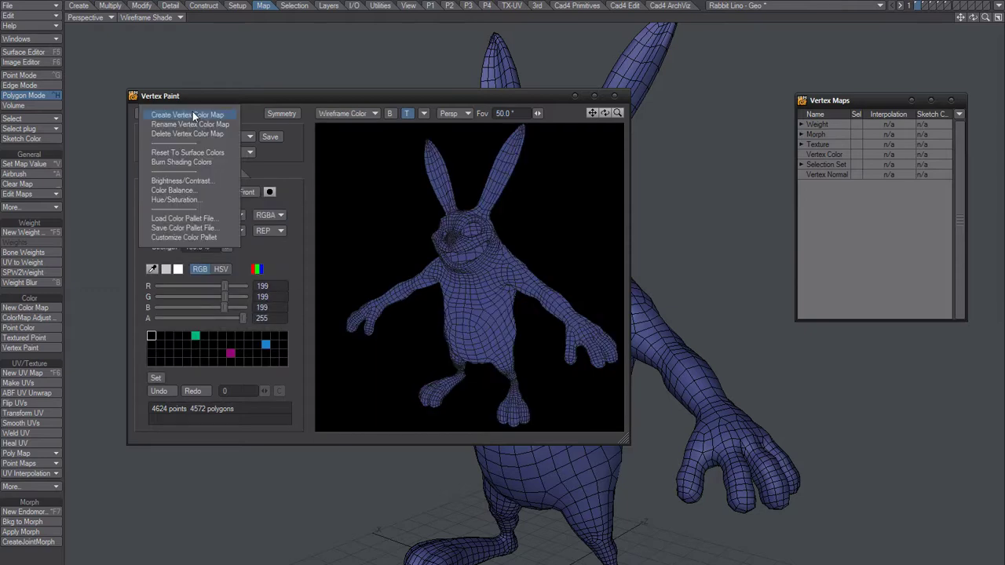
click(196, 161)
click(205, 173)
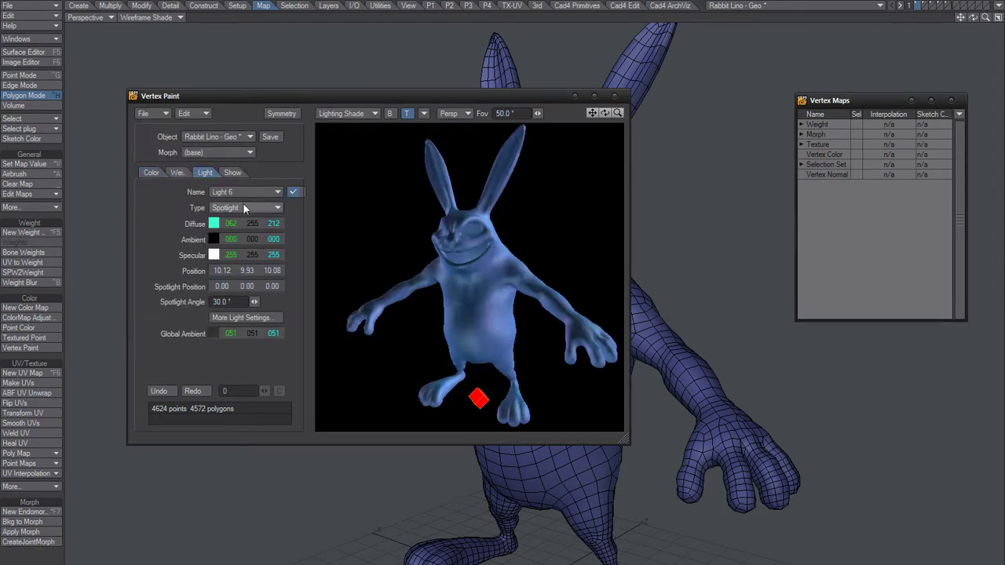
click(151, 172)
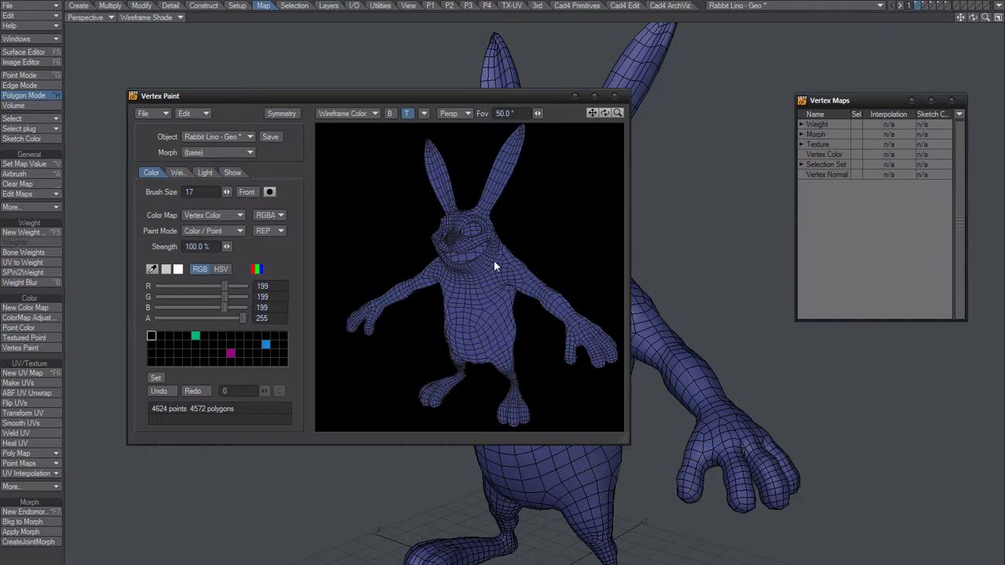
Burn the shading colors into the rabbit's Vertex Color map and check the result from the side
mouse_move(456, 264)
alt+mouse_down()
mouse_move(480, 272)
mouse_move(461, 266)
alt+mouse_up()
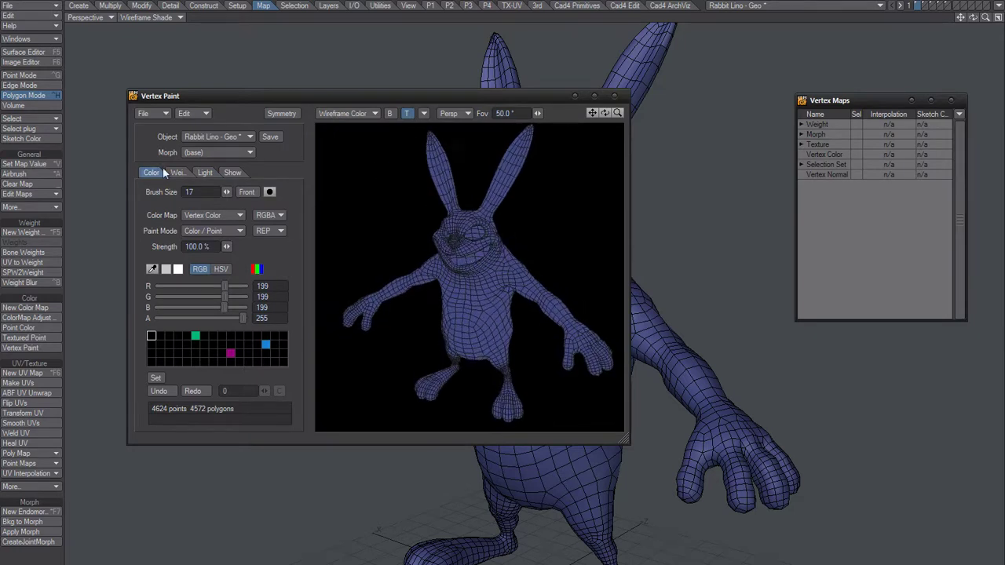
click(192, 114)
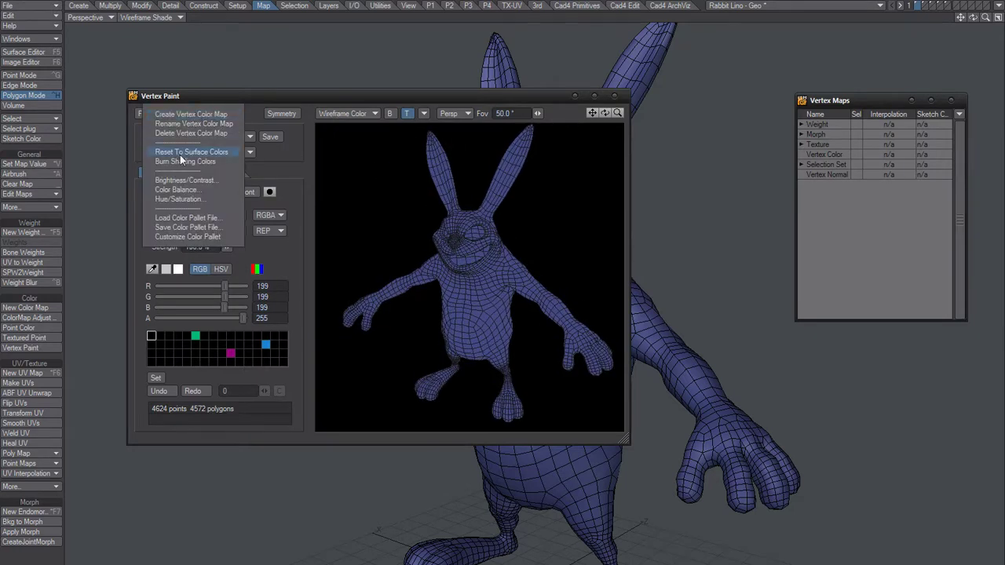
click(198, 163)
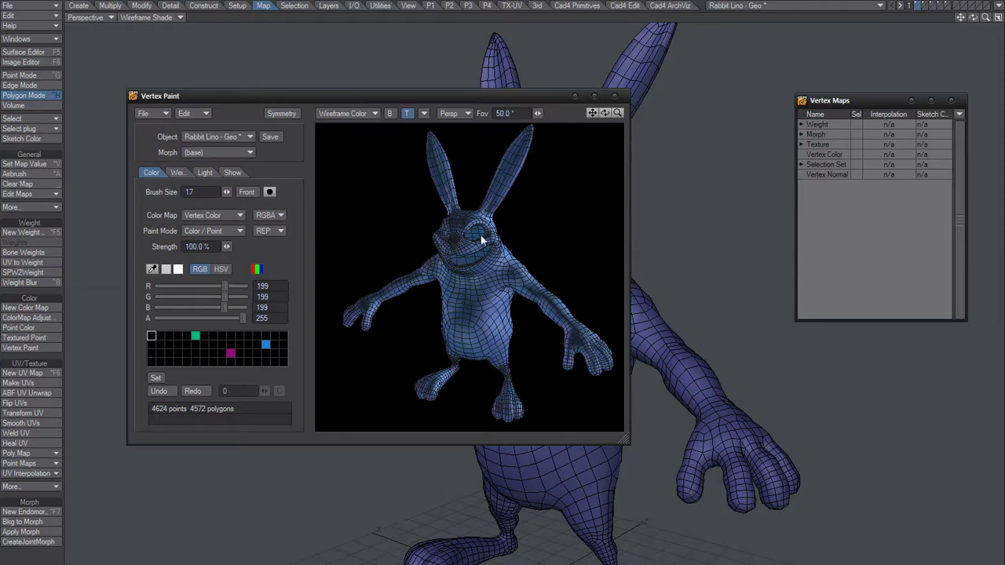
mouse_move(501, 347)
alt+mouse_down()
mouse_move(380, 335)
mouse_move(507, 321)
mouse_move(448, 267)
mouse_move(443, 277)
mouse_move(453, 252)
alt+mouse_up()
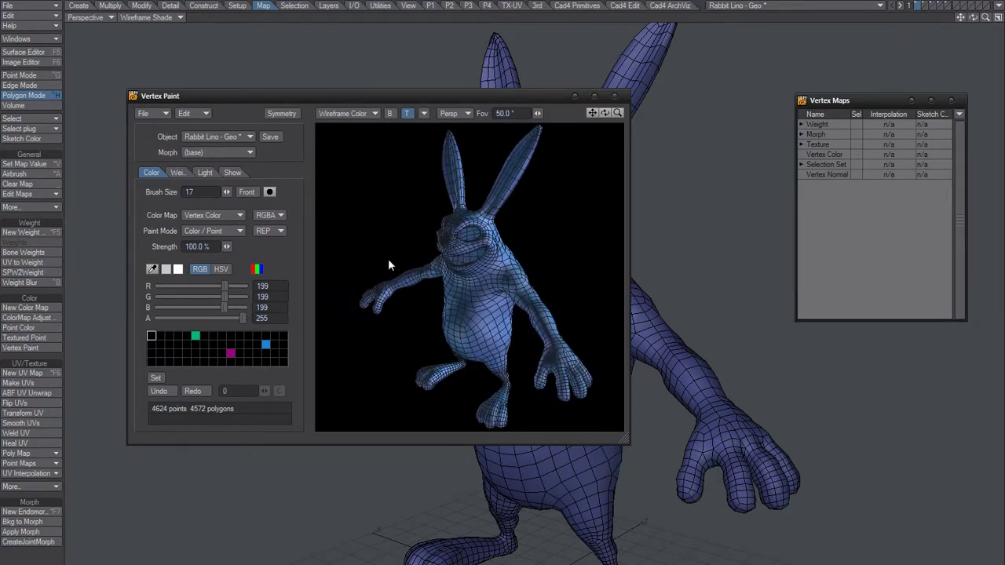
Close Vertex Paint, saving the changes to the VMAPs, and inspect the rabbit in the main viewport
click(615, 96)
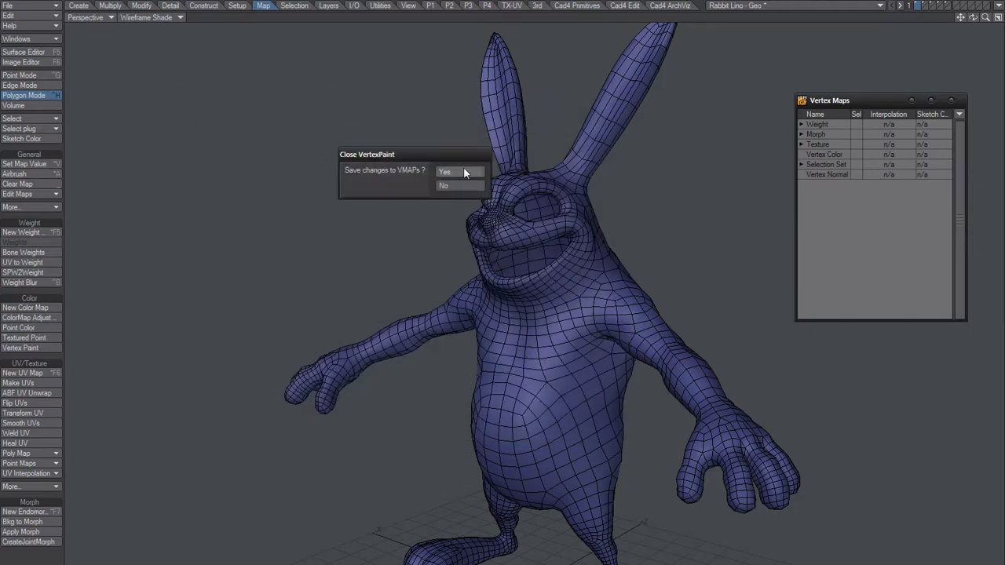
click(445, 172)
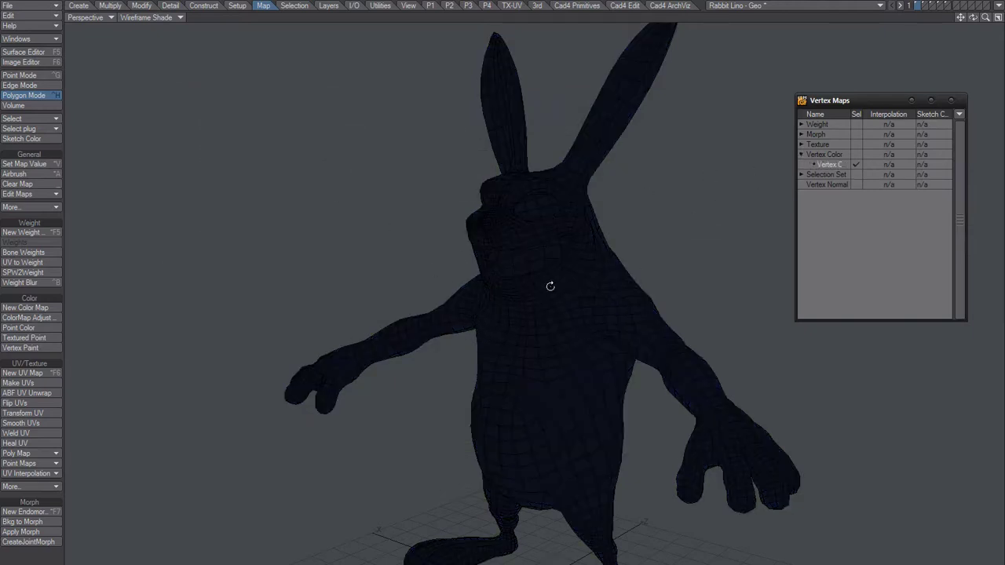
alt+drag(550, 287, 578, 318)
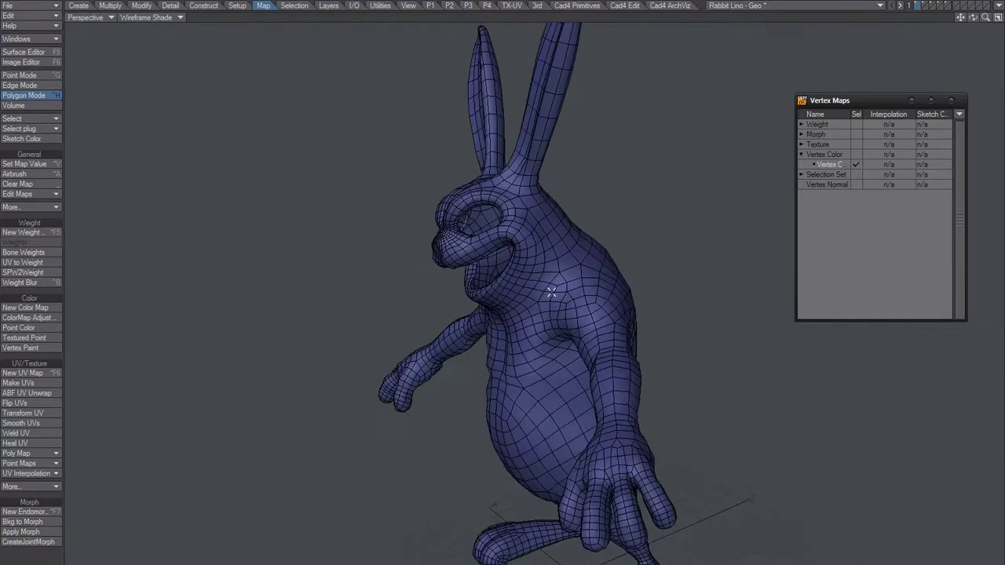
Assign the Vertex Color map to the Skin surface in the Surface Editor's advanced settings
key(F5)
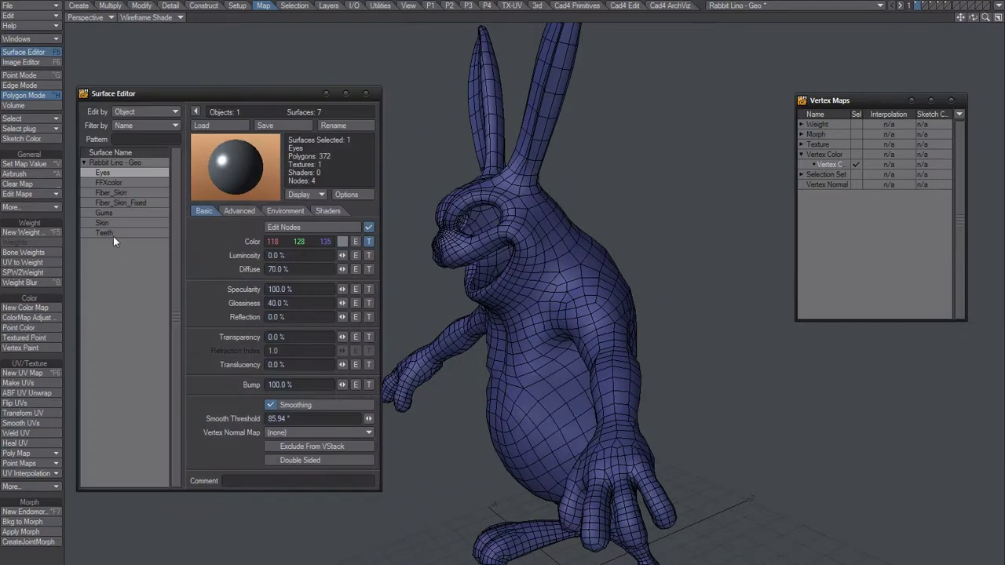
click(115, 222)
click(239, 211)
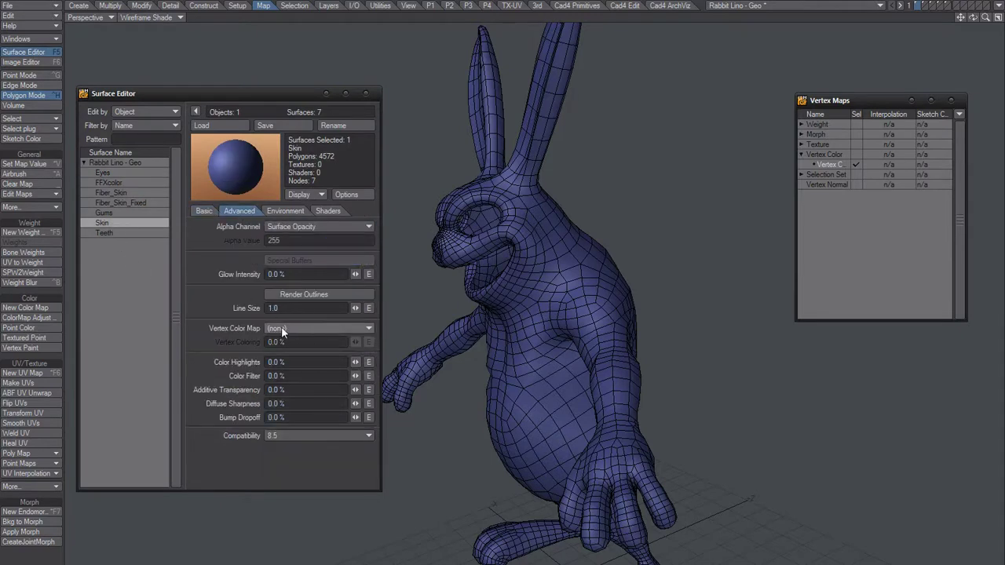
click(281, 328)
click(283, 340)
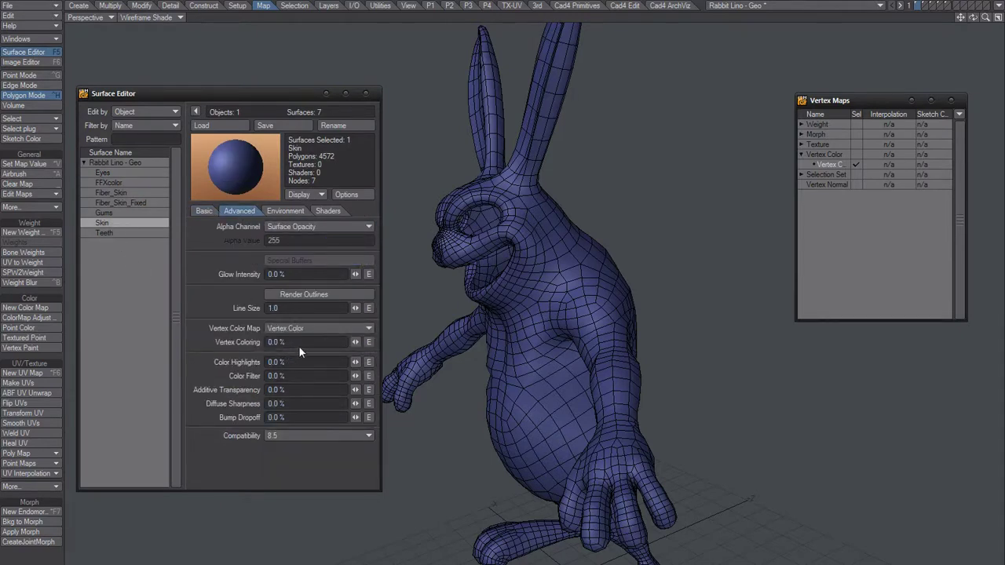
Set the Skin surface's Vertex Coloring to 100%
alt+drag(536, 346, 583, 358)
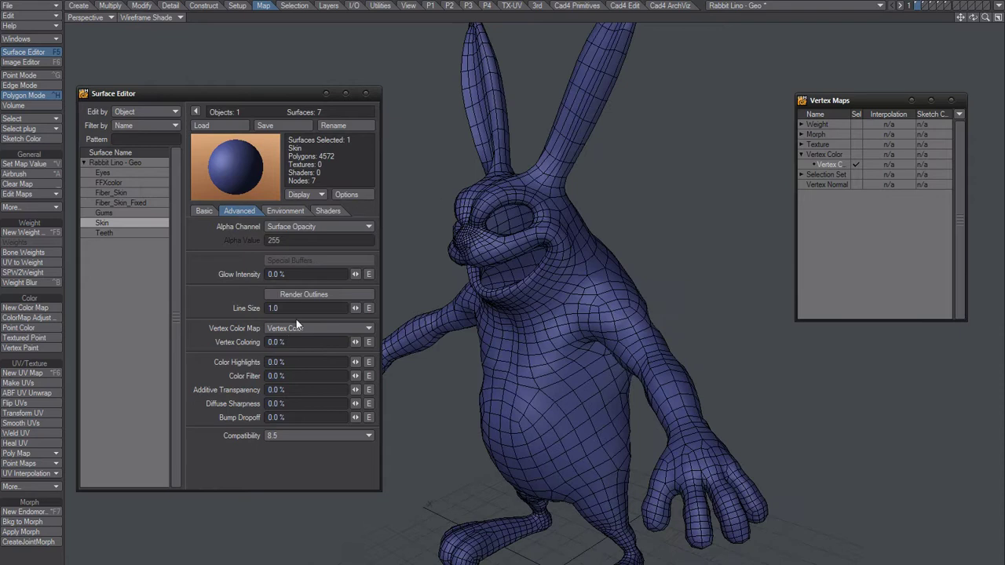
click(171, 17)
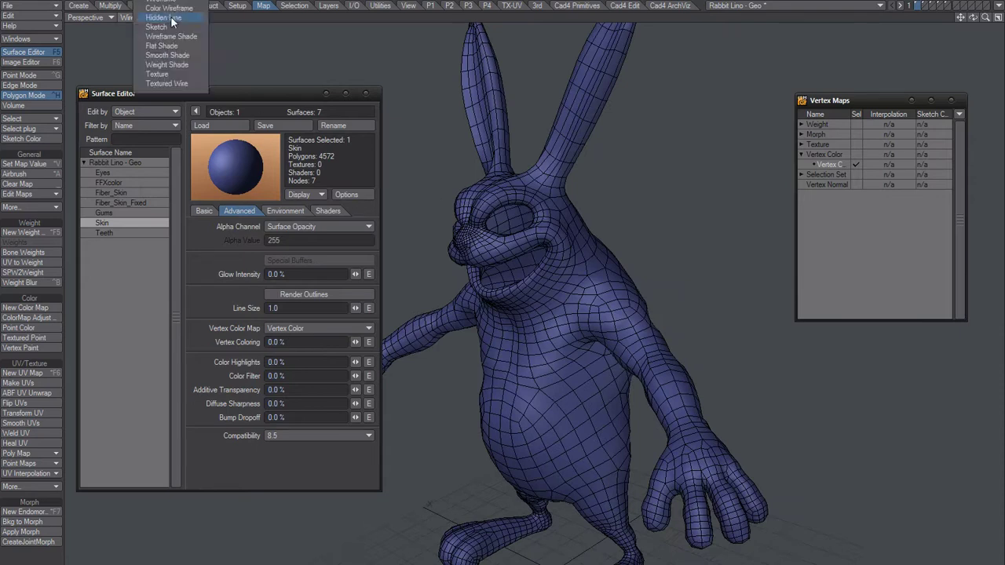
click(238, 39)
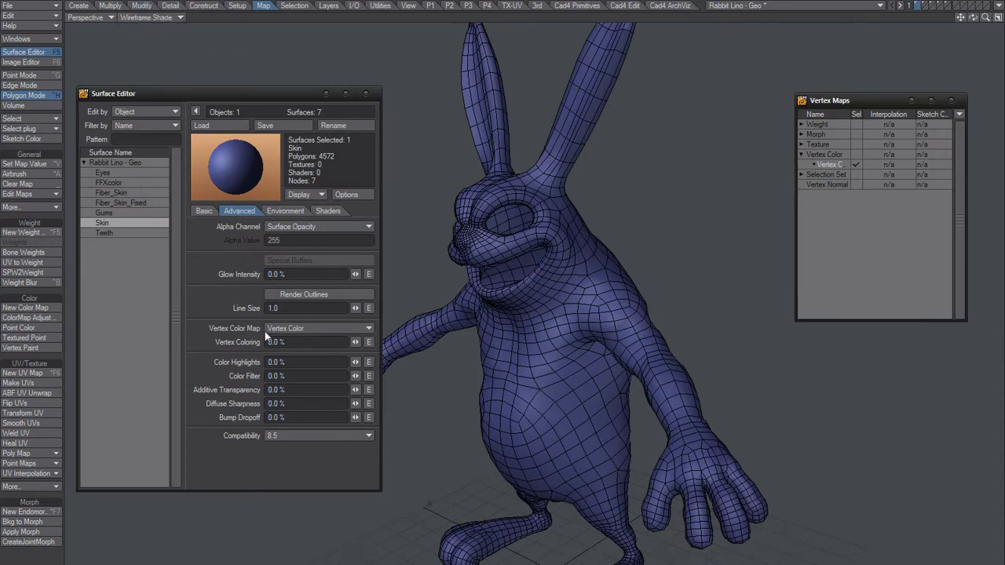
click(289, 345)
text(100)
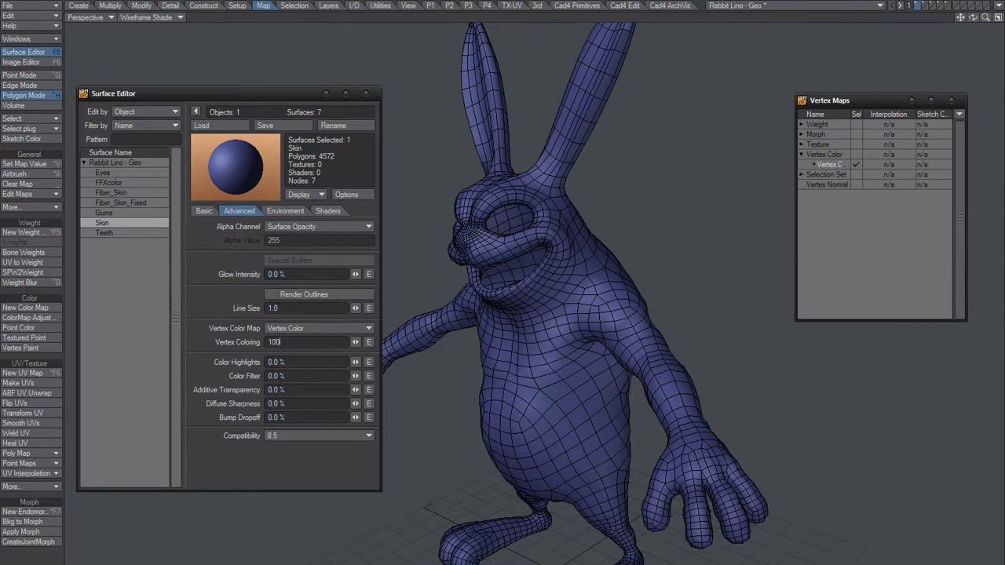
key(Tab)
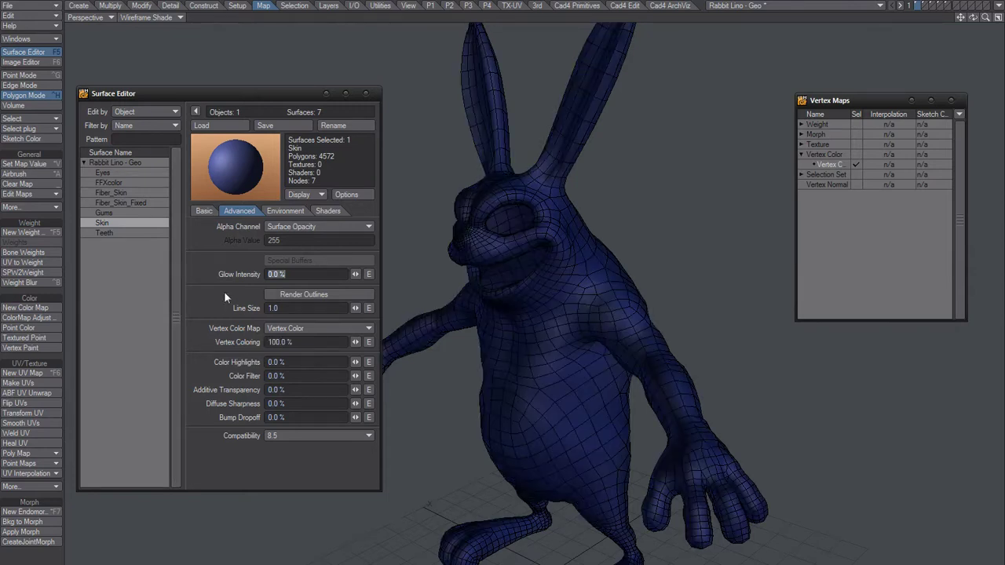
Preview the rabbit's vertex coloring in Smooth Shade and return the viewport to Wireframe Shade
mouse_move(539, 312)
alt+mouse_down()
mouse_move(590, 299)
mouse_move(554, 312)
alt+mouse_up()
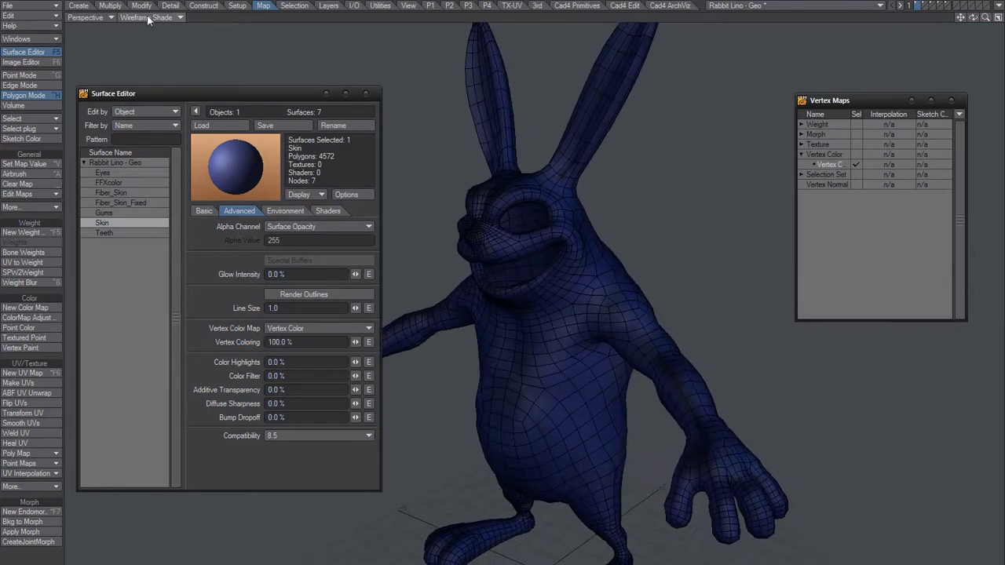
click(150, 17)
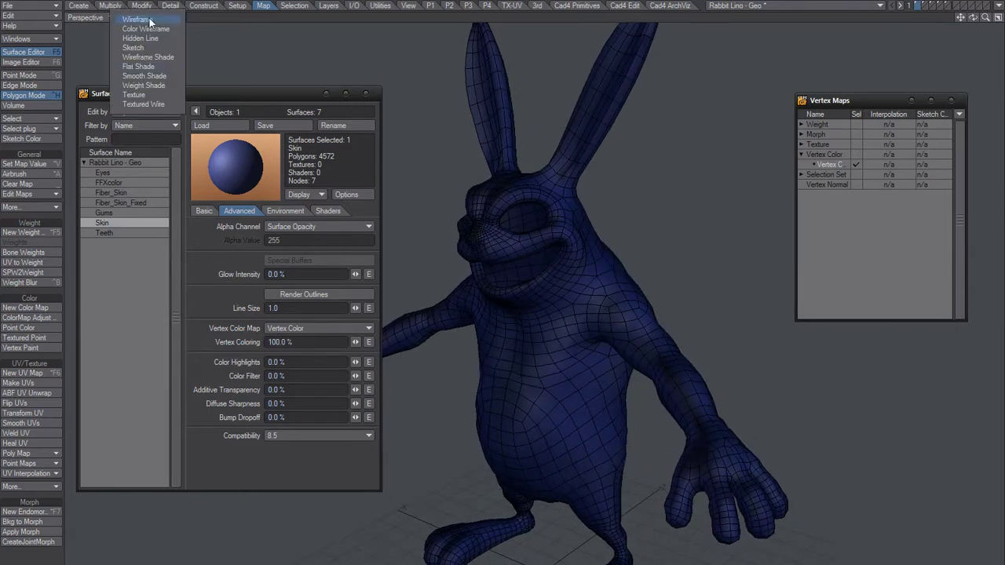
click(160, 75)
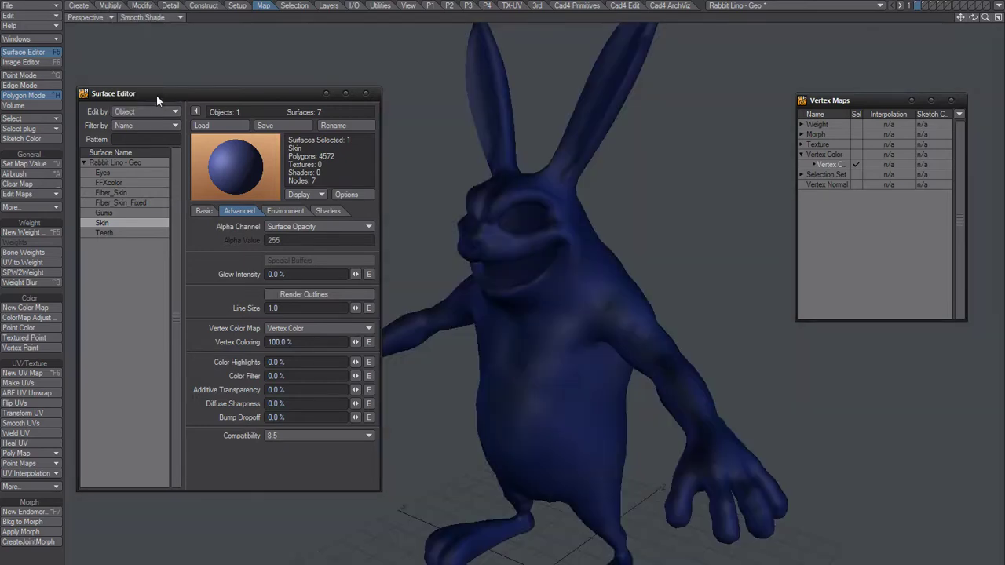
click(160, 19)
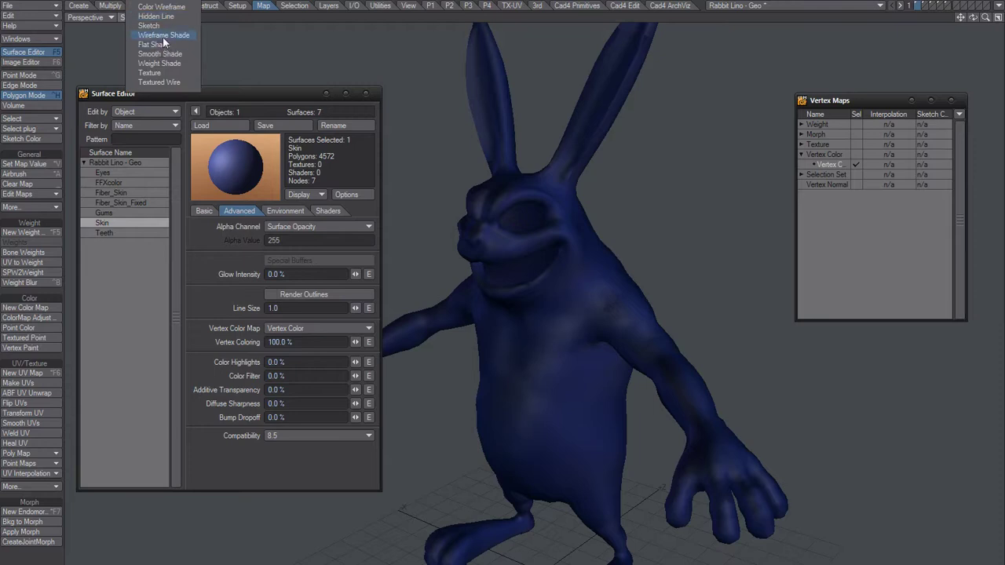
click(163, 37)
Close the Surface Editor and reopen Vertex Paint with the rabbit turned to a side angle
drag(264, 97, 275, 68)
alt+drag(548, 277, 531, 343)
click(375, 65)
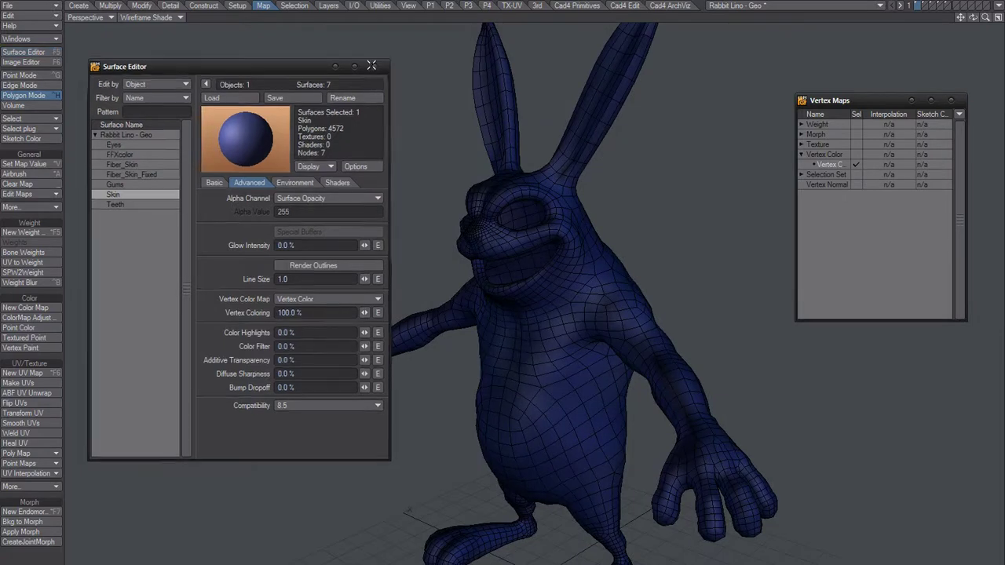
click(24, 348)
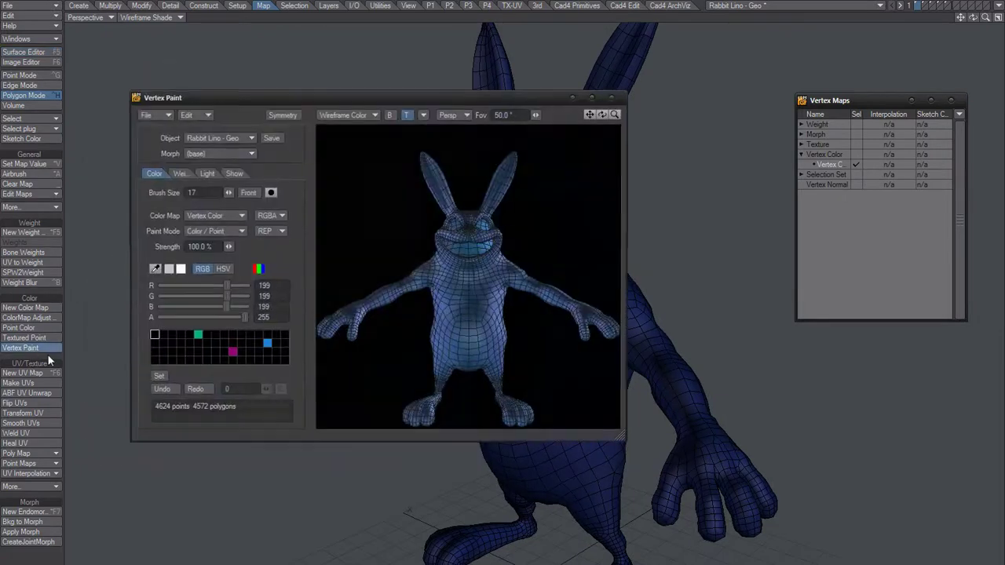
mouse_move(457, 269)
alt+mouse_down()
mouse_move(442, 296)
mouse_move(376, 249)
alt+mouse_up()
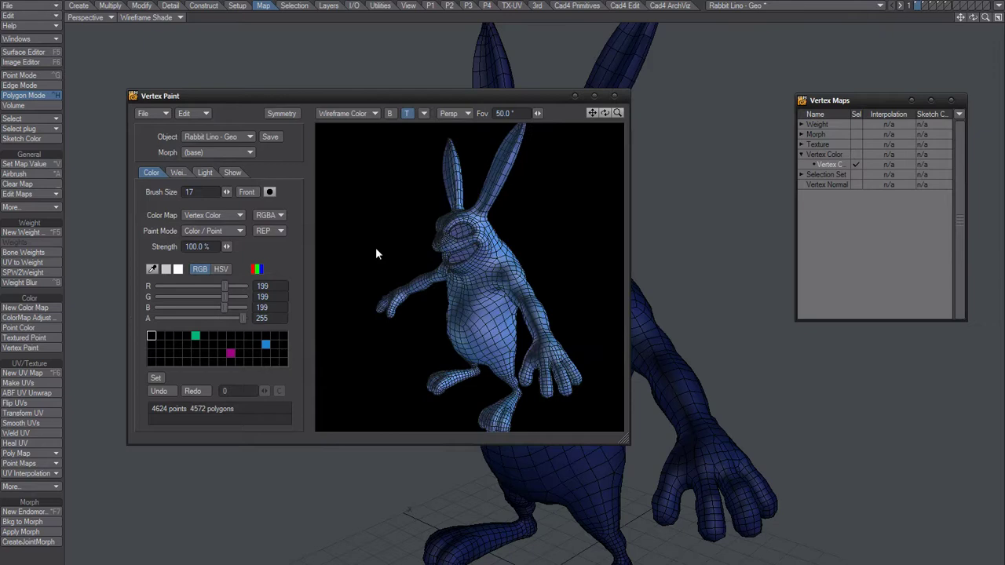
Brighten the Vertex Color map with the Brightness/Contrast adjustment
click(193, 112)
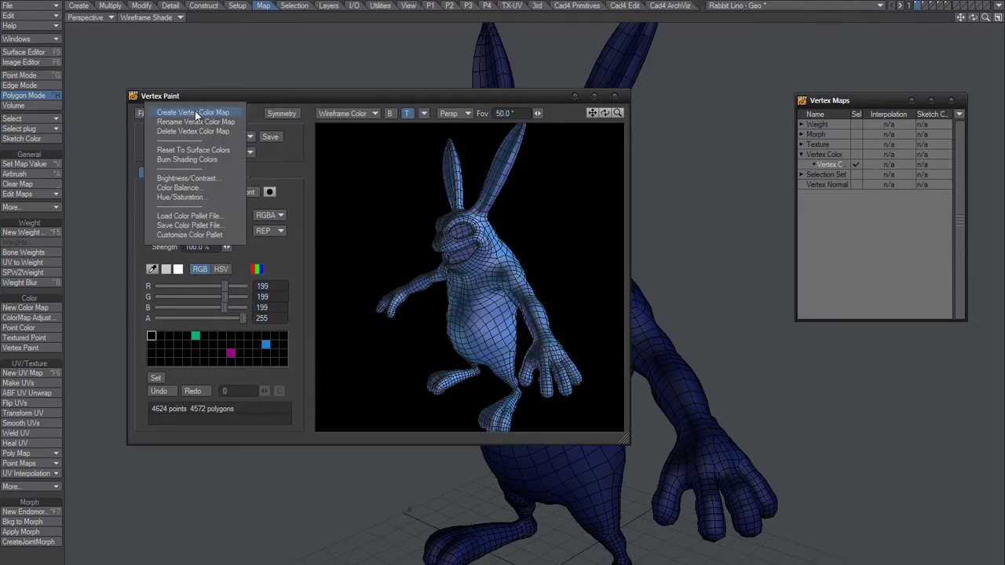
click(188, 178)
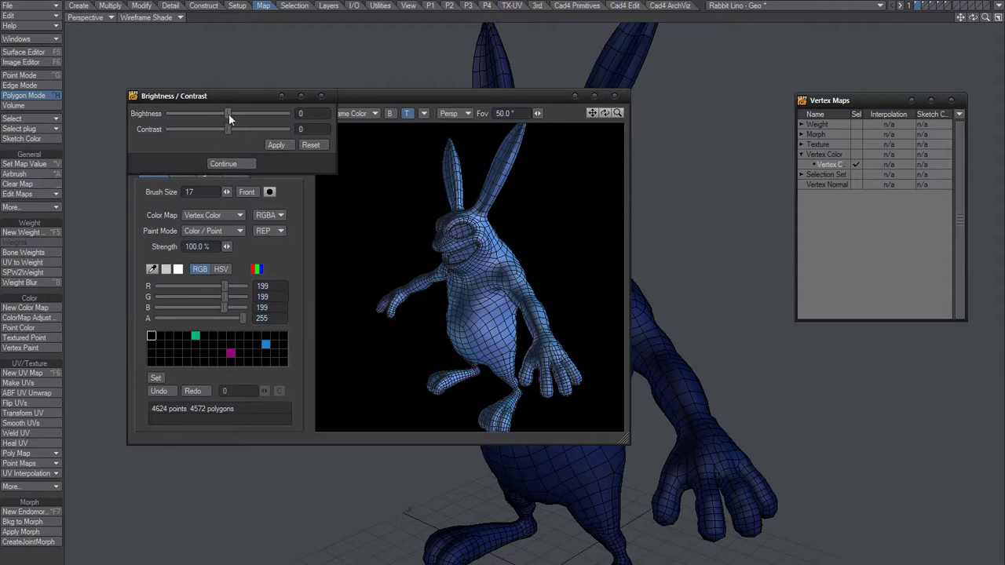
drag(230, 117, 286, 131)
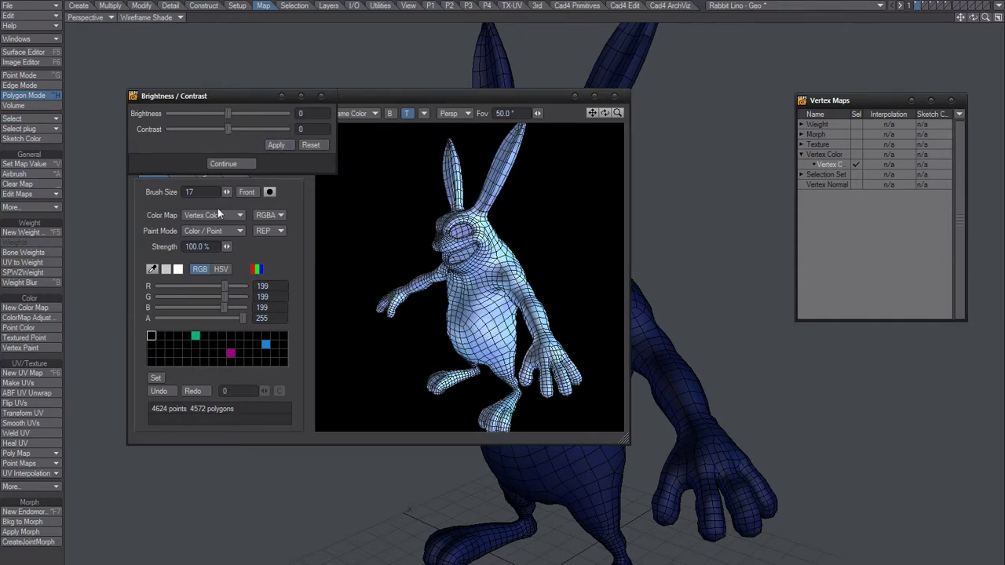
click(232, 163)
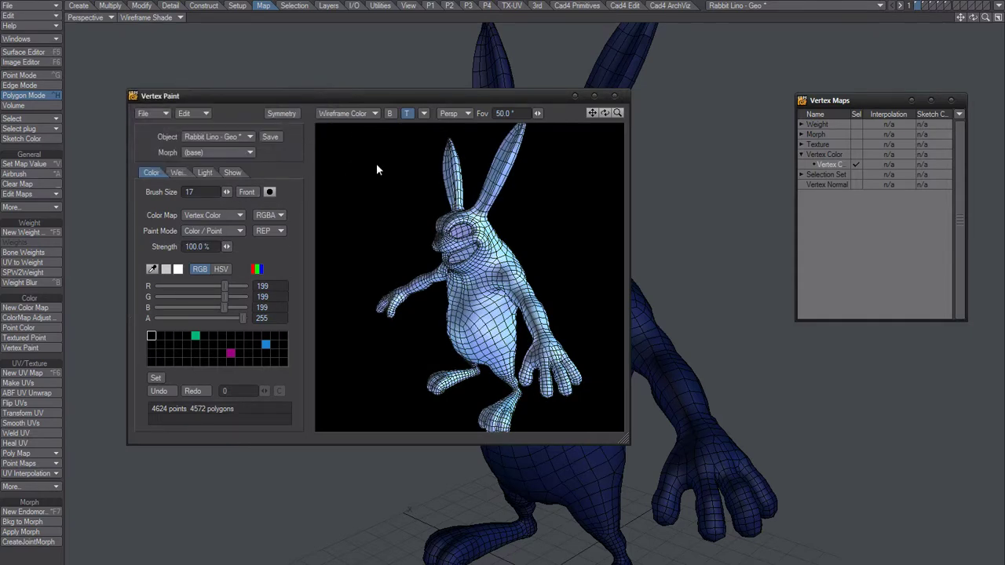
Save the brightened map to the rabbit object and move the Vertex Paint window aside to compare it with the main viewport
click(269, 136)
mouse_move(534, 92)
mouse_down()
mouse_move(306, 114)
mouse_move(306, 88)
mouse_move(347, 104)
mouse_up()
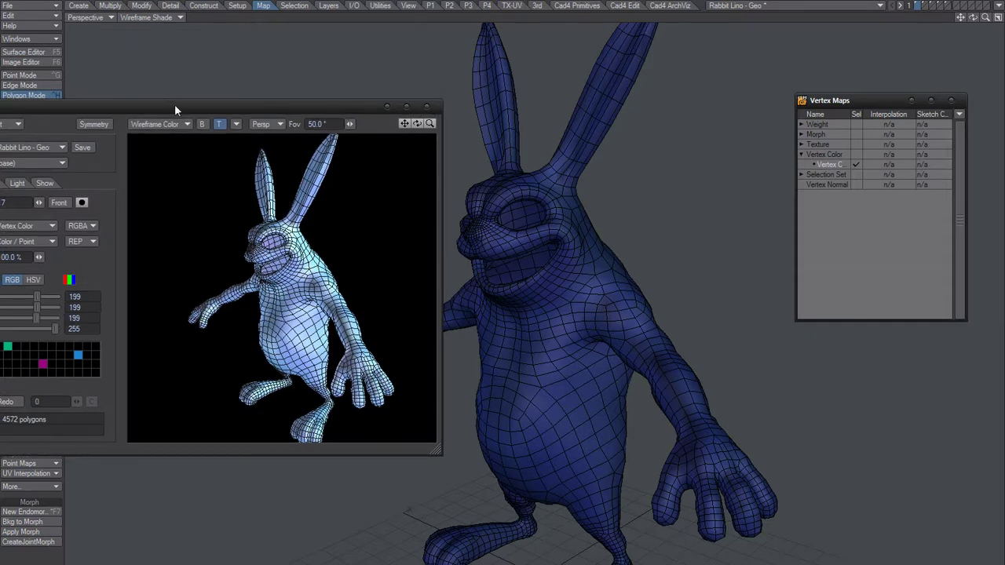
mouse_move(175, 110)
mouse_down()
mouse_move(189, 109)
mouse_move(168, 117)
mouse_up()
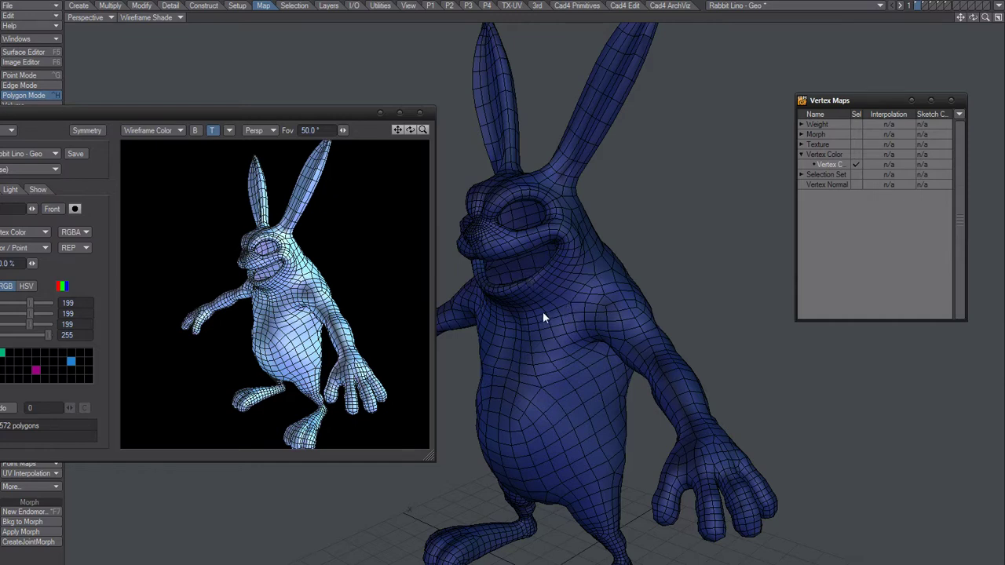
mouse_move(251, 111)
mouse_down()
mouse_move(307, 103)
mouse_move(295, 106)
mouse_up()
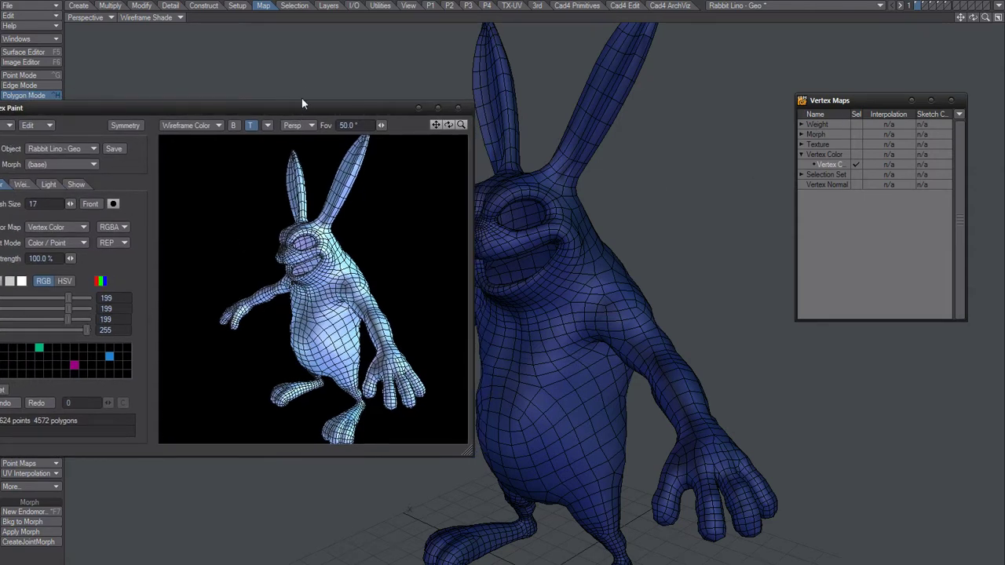
mouse_move(301, 106)
mouse_down()
mouse_move(313, 104)
mouse_move(245, 114)
mouse_move(262, 130)
mouse_up()
drag(136, 136, 159, 132)
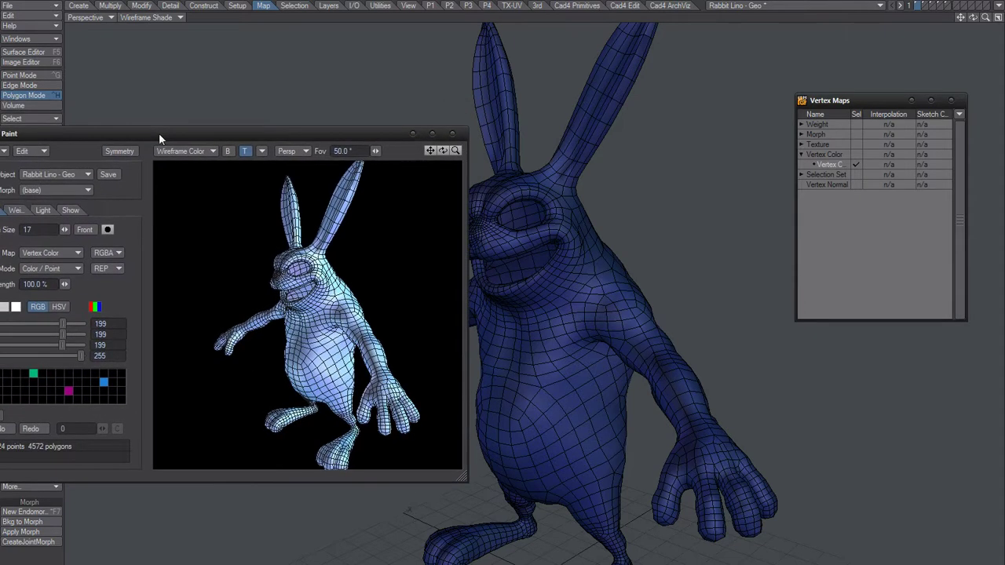
Apply another Brightness/Contrast adjustment to the Vertex Color map and save it to the rabbit object
click(34, 152)
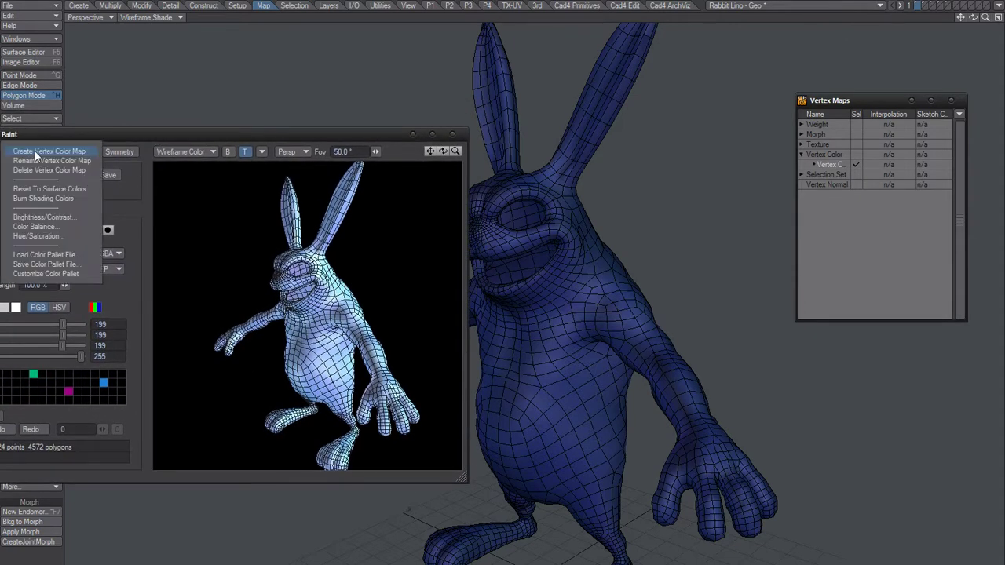
click(48, 218)
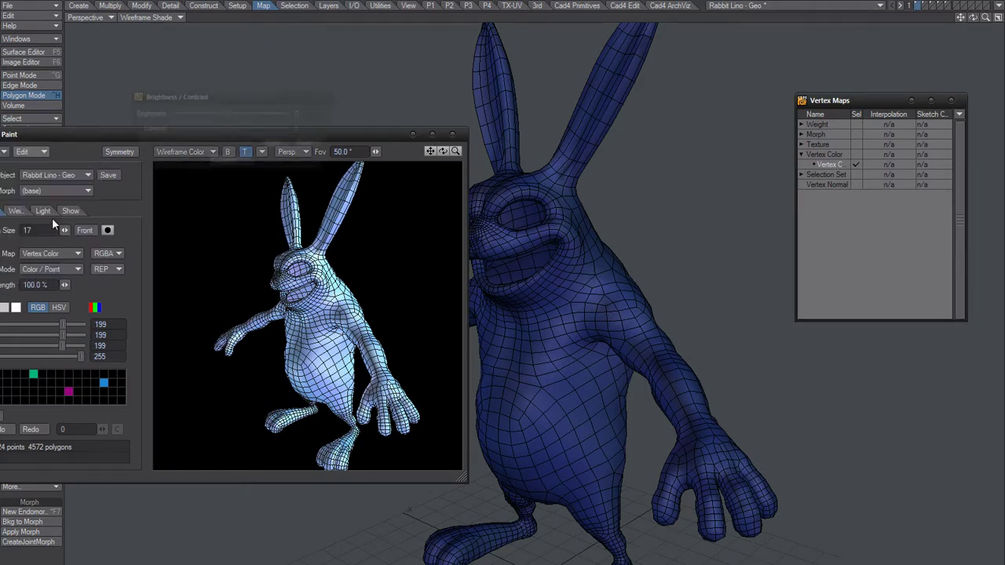
drag(227, 129, 190, 118)
click(275, 146)
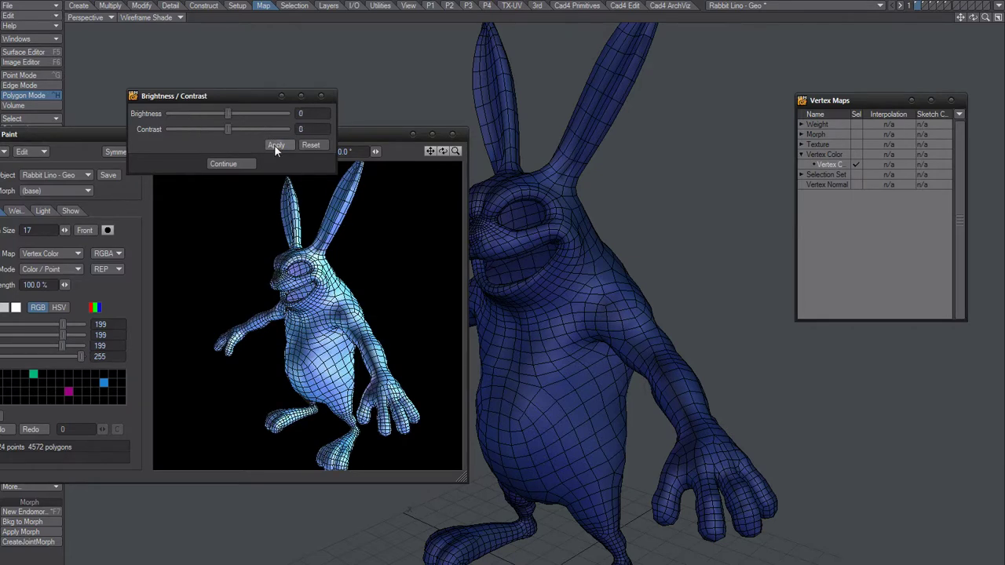
click(228, 164)
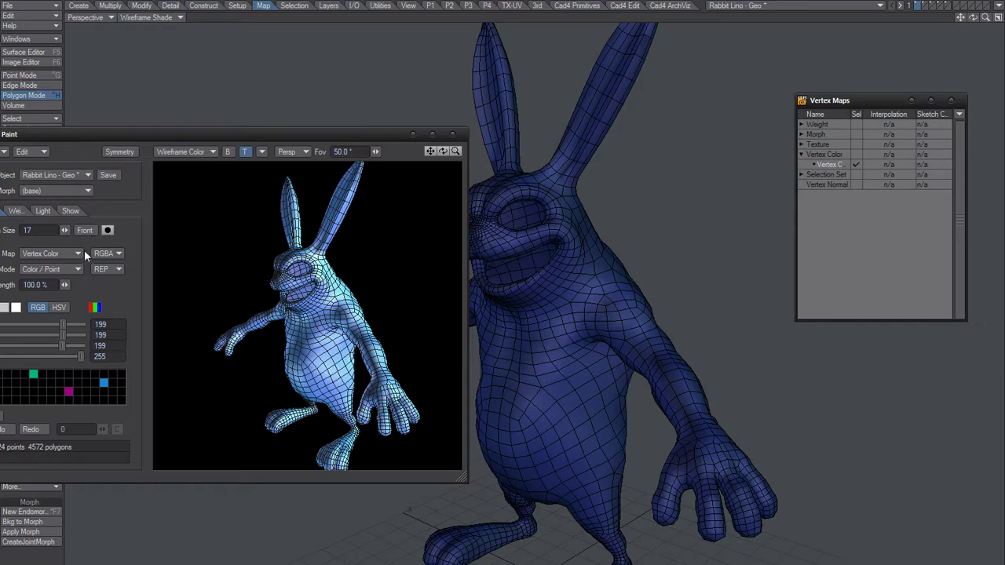
click(109, 176)
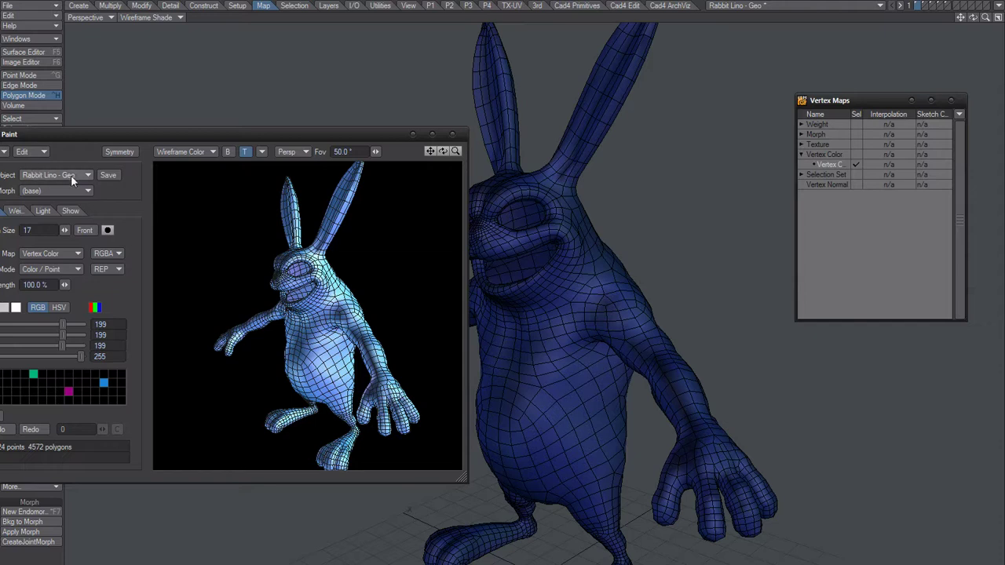
Raise the Vertex Color map's contrast to the maximum with the Brightness/Contrast adjustment and apply it
click(39, 151)
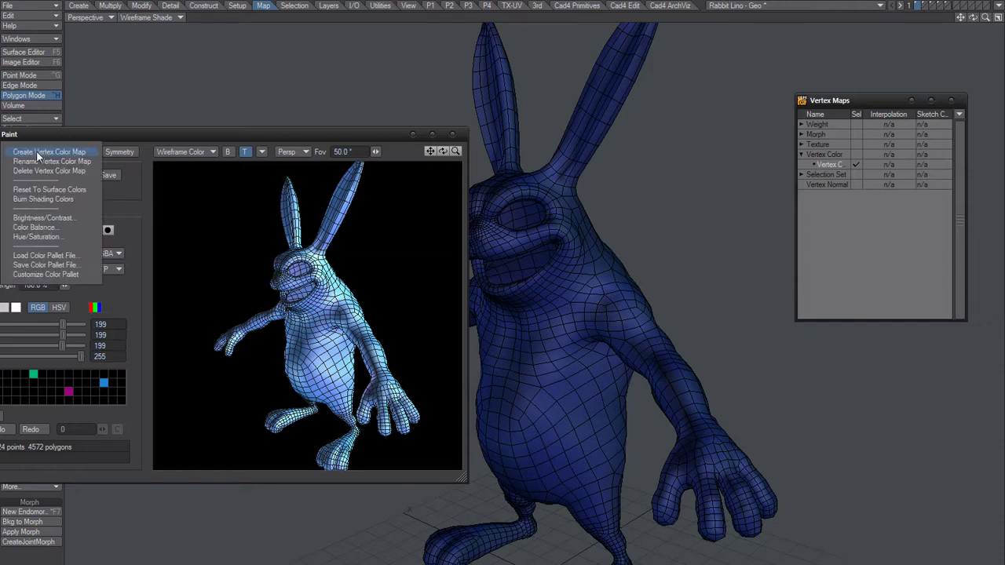
click(43, 218)
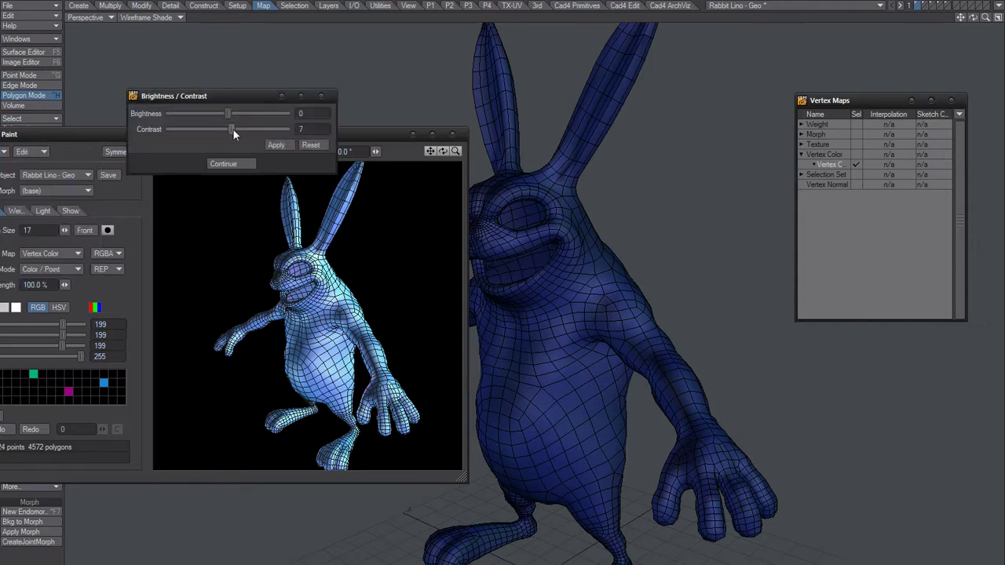
drag(233, 129, 286, 129)
click(284, 145)
click(246, 163)
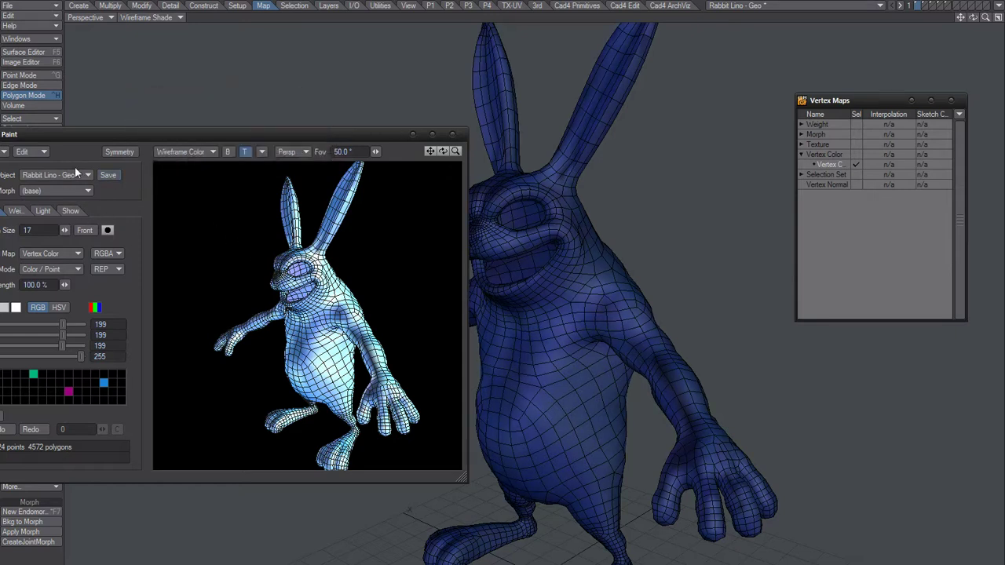
Apply another Brightness/Contrast pass with Contrast 100 to the Vertex Color map, save it to the rabbit object and close Vertex Paint
click(36, 151)
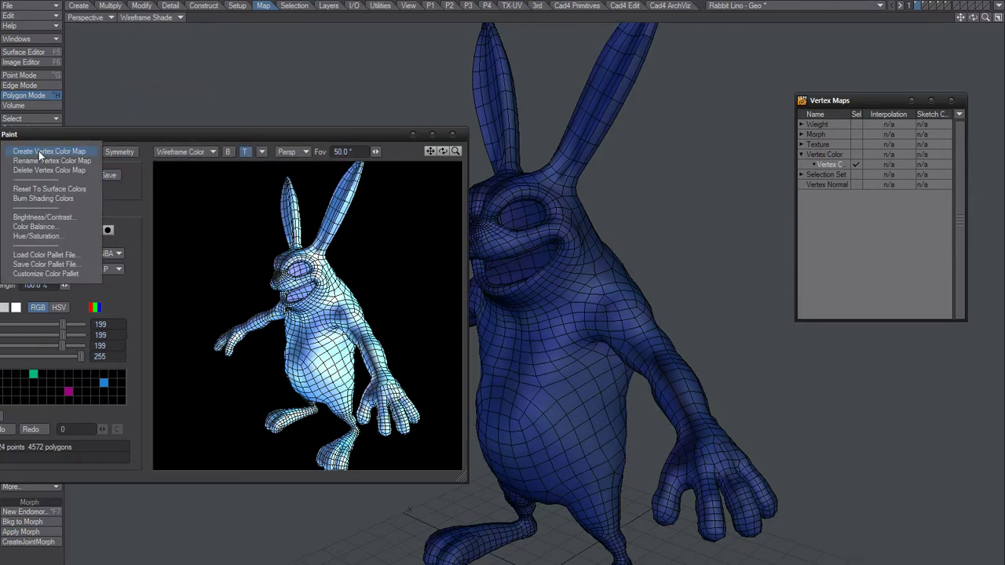
click(43, 219)
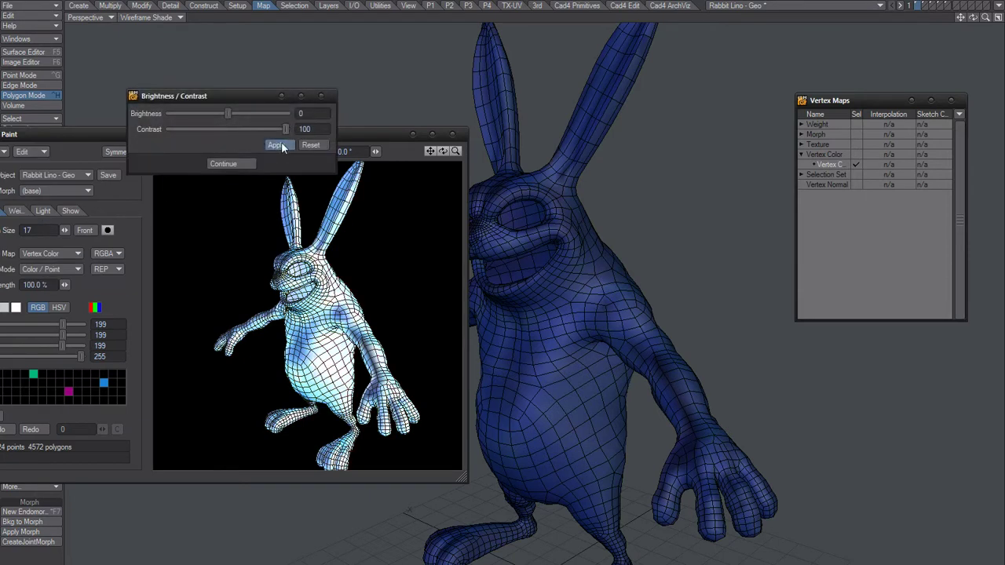
click(234, 164)
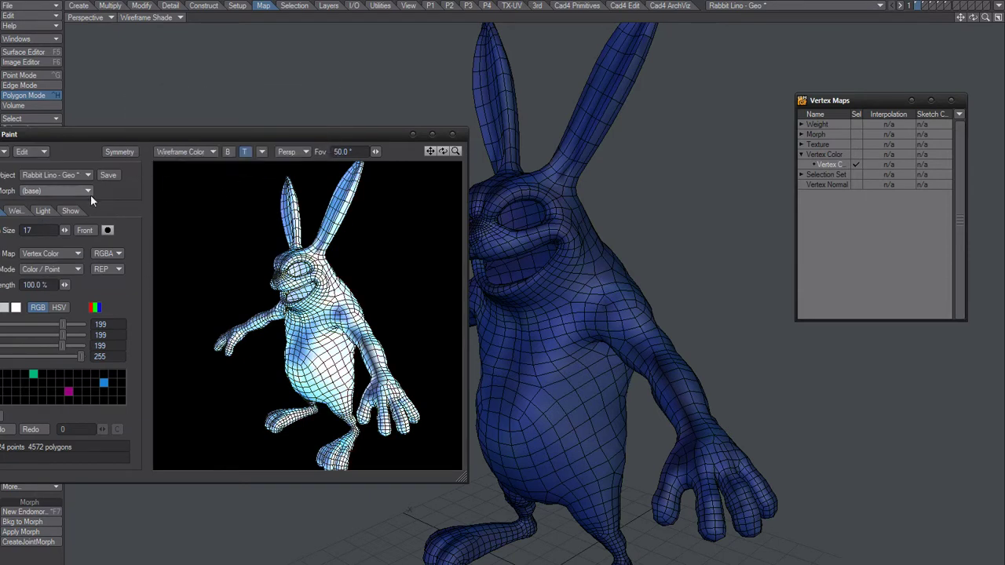
click(106, 179)
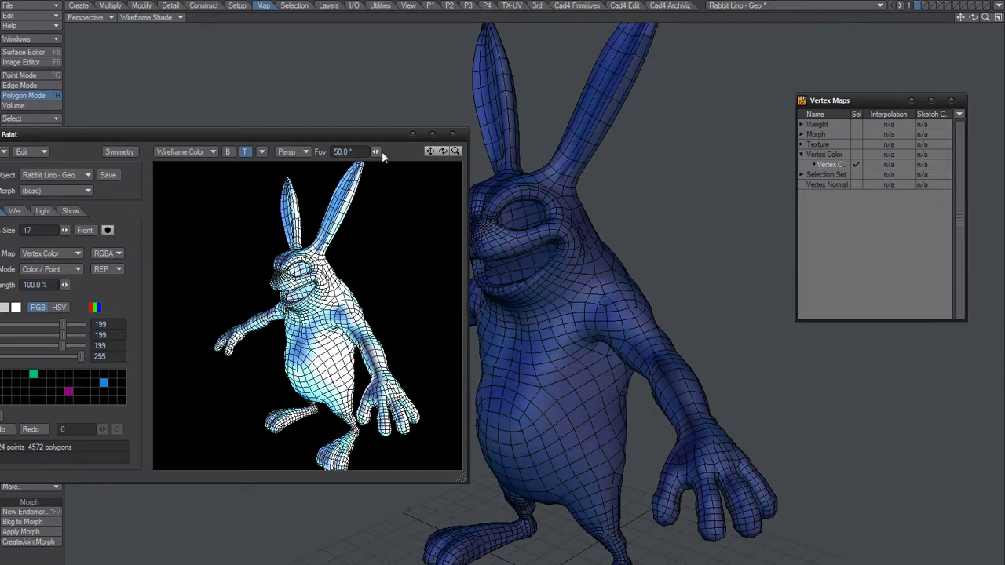
click(452, 134)
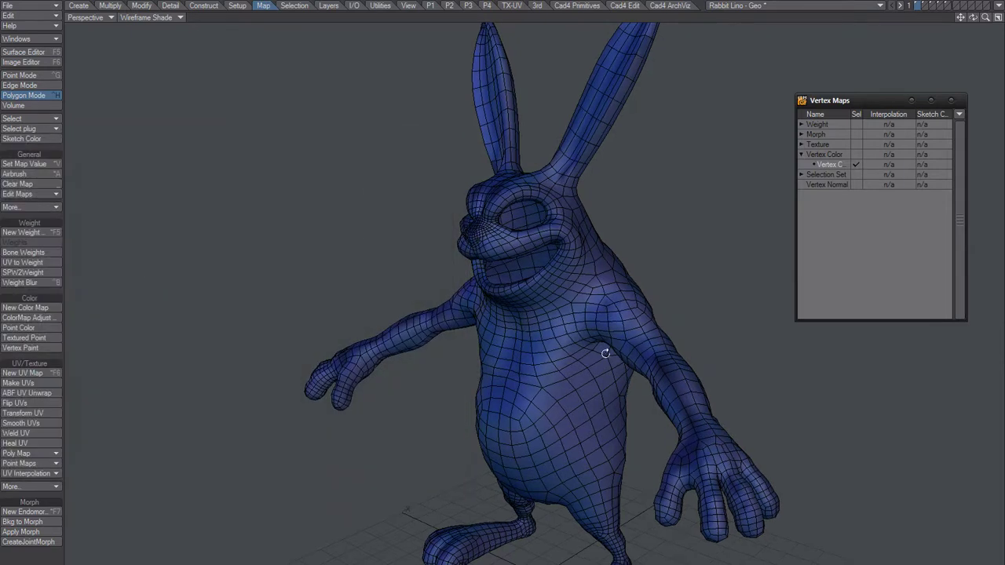
Set the Skin surface's Specularity to 0 % in the Surface Editor's basic settings
alt+drag(606, 353, 486, 406)
ctrl+alt+drag(498, 370, 256, 348)
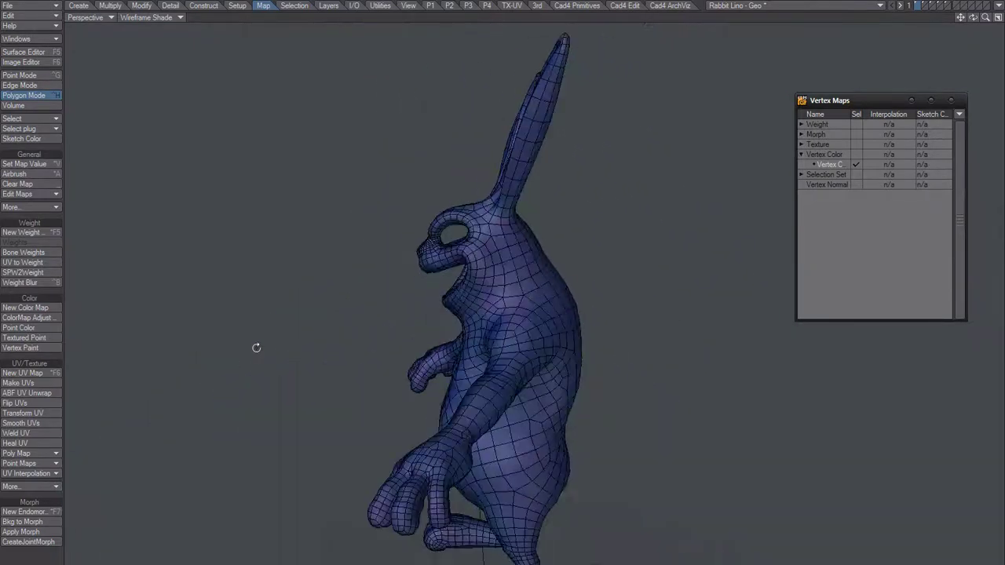
alt+drag(505, 355, 504, 397)
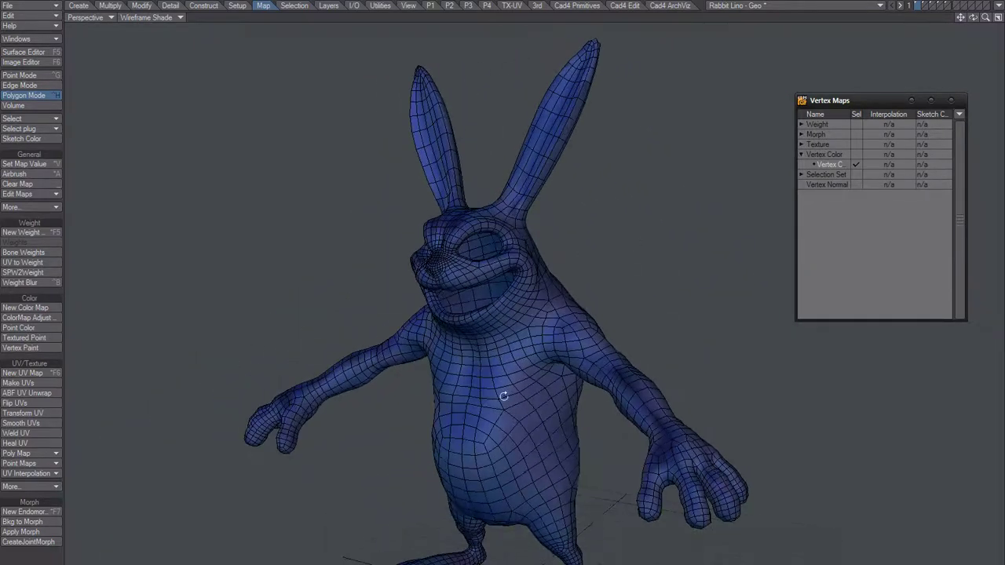
key(F5)
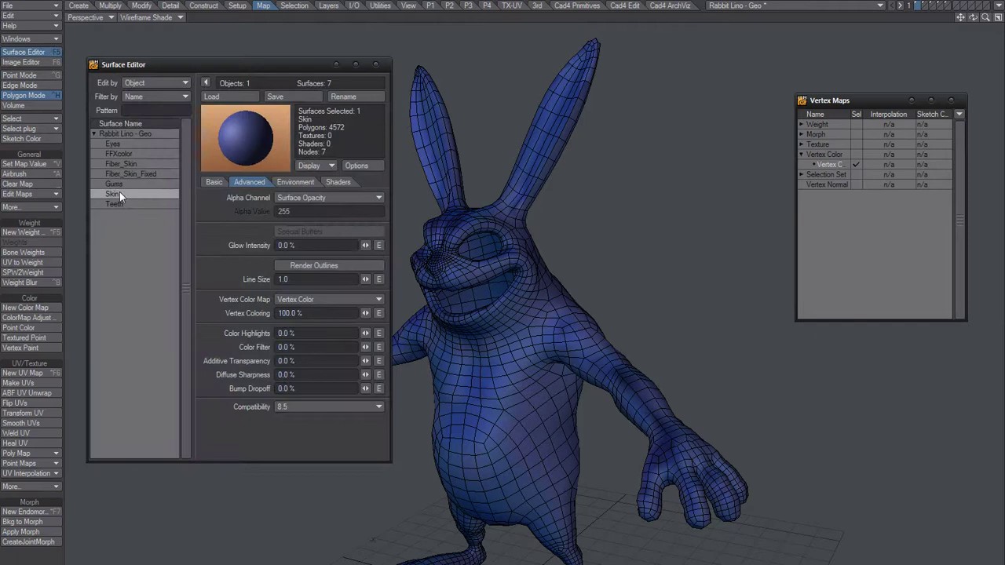
click(214, 181)
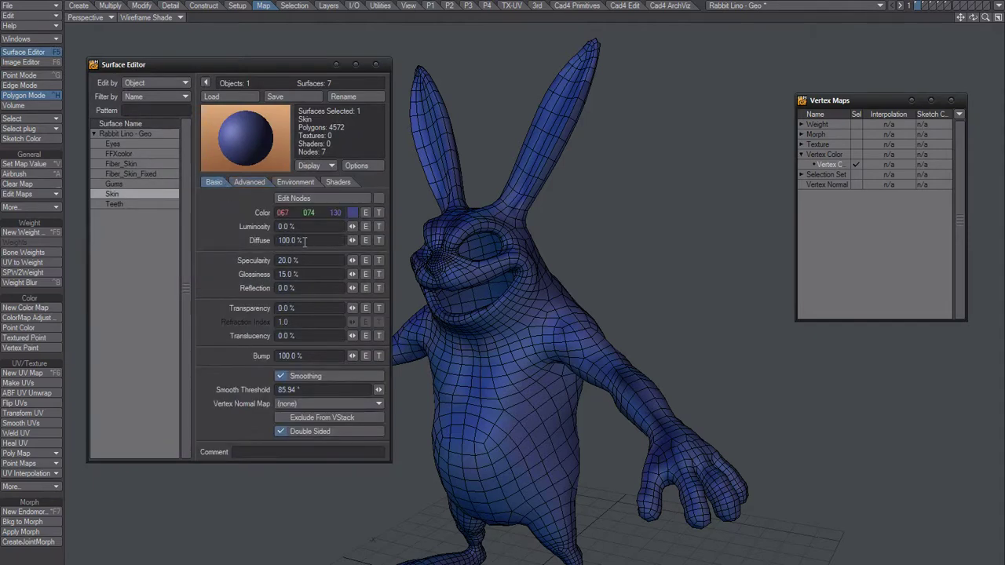
text(0)
key(Tab)
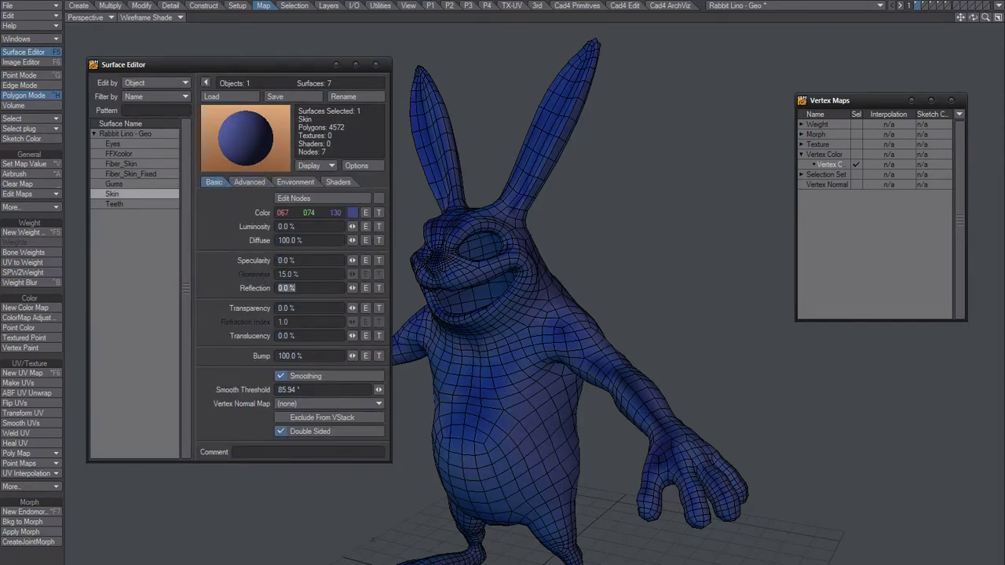
Try a Luminosity of 50 % on the Skin surface and return it to 0 %
alt+drag(509, 328, 648, 265)
ctrl+alt+drag(500, 377, 617, 363)
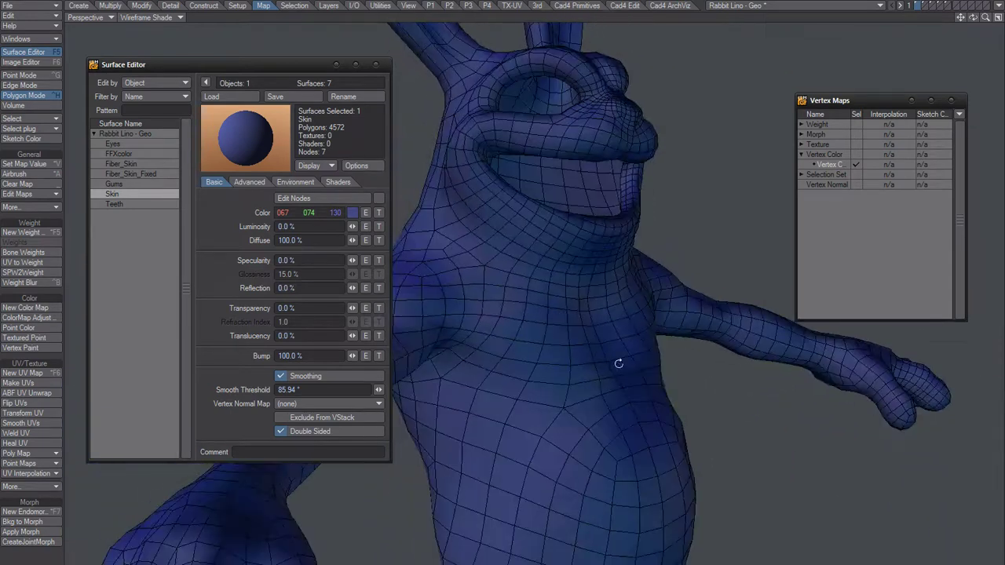
alt+drag(565, 425, 542, 314)
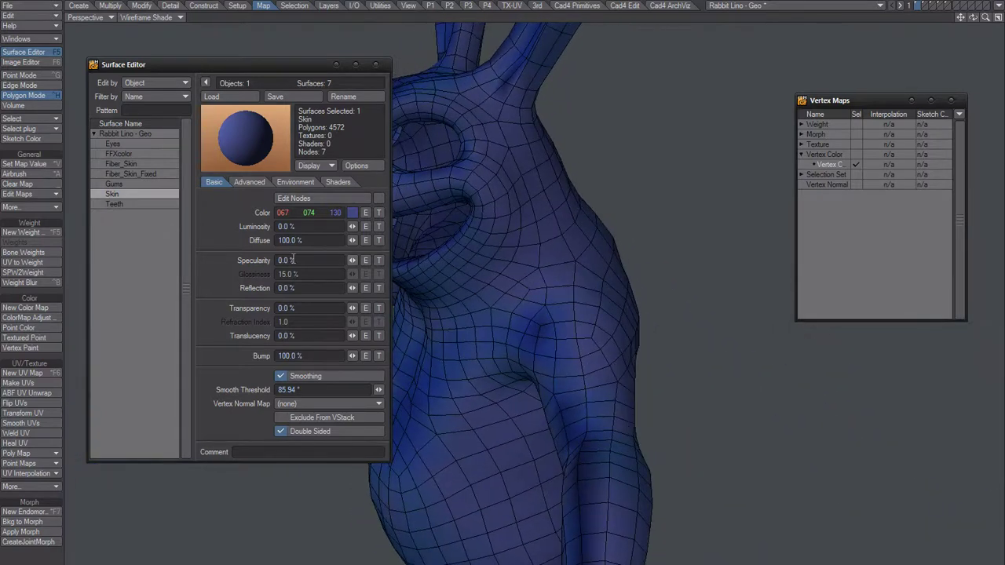
click(300, 226)
text(50)
key(Tab)
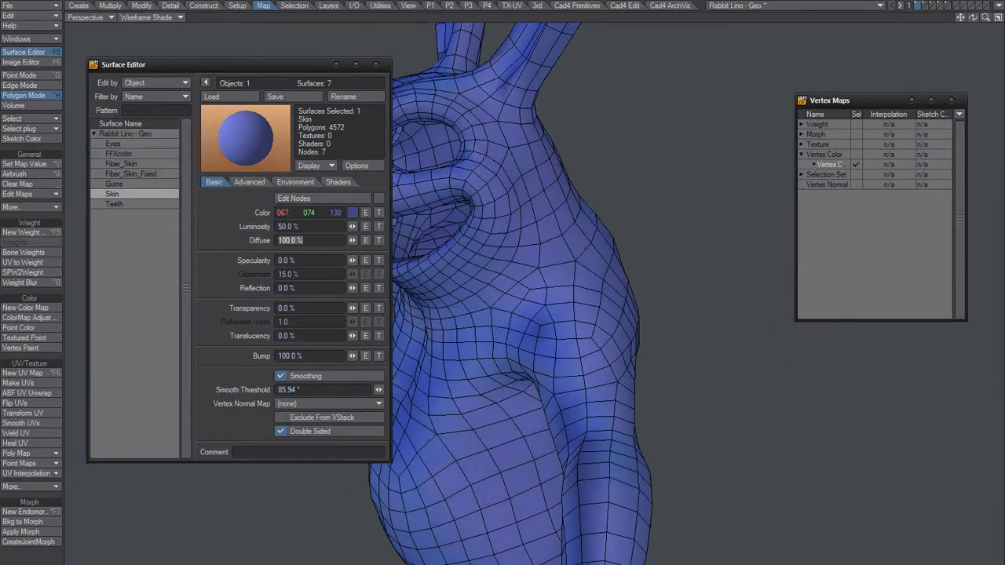
alt+drag(471, 271, 482, 306)
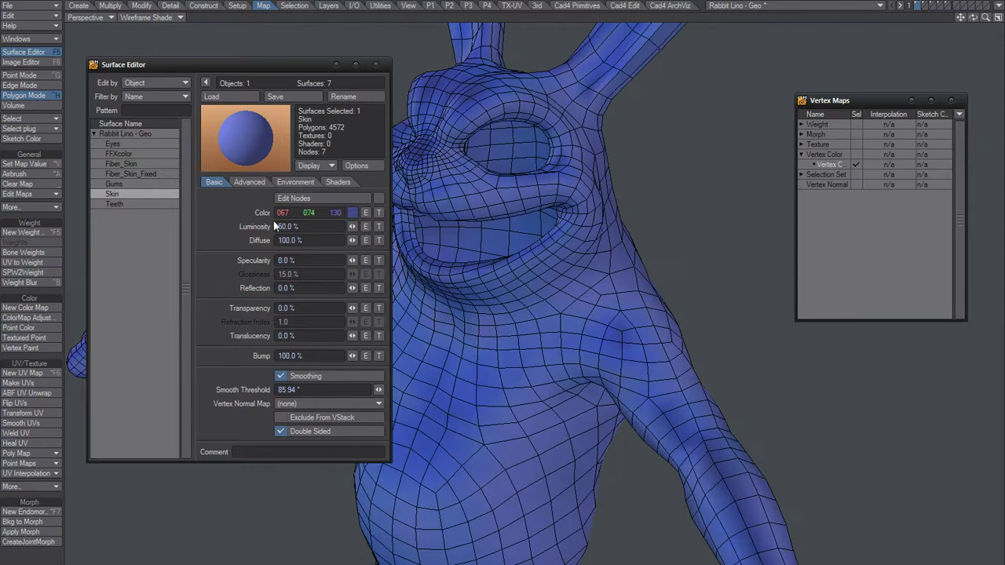
click(306, 227)
text(0)
key(Tab)
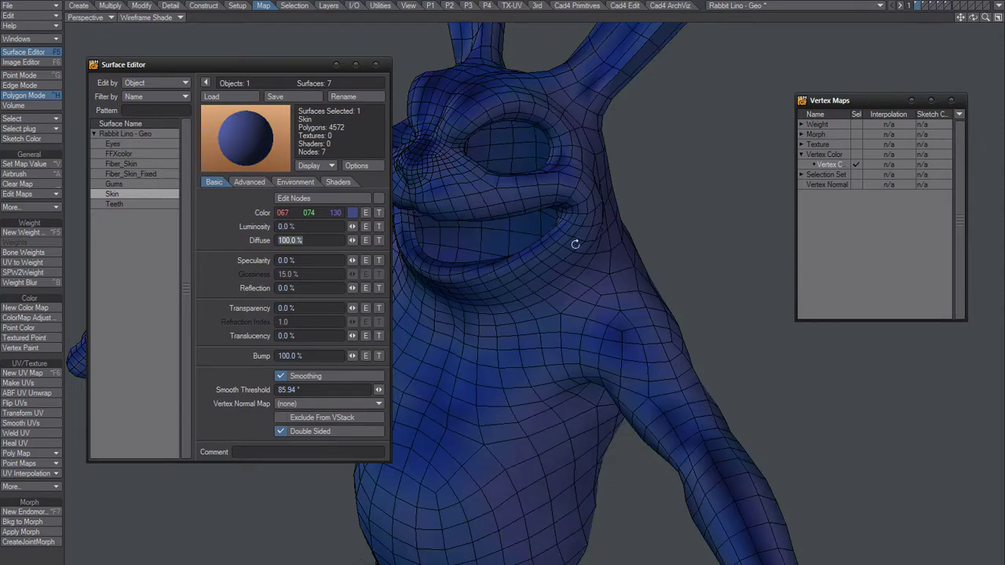
Close the Surface Editor and change the perspective view's shading to Smooth Shade
alt+drag(574, 244, 513, 319)
click(376, 65)
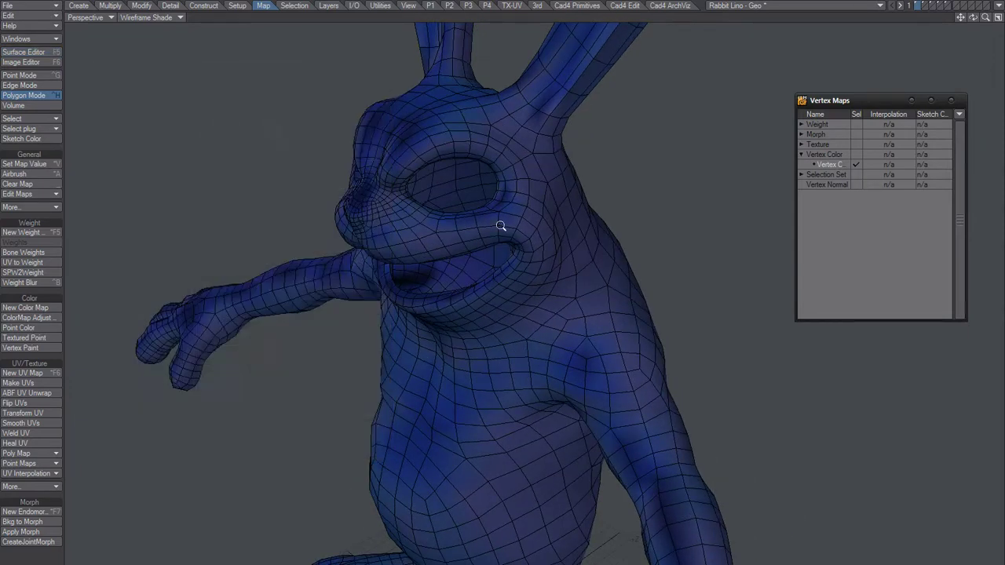
scroll(500, 226, up, 5)
alt+drag(501, 226, 516, 240)
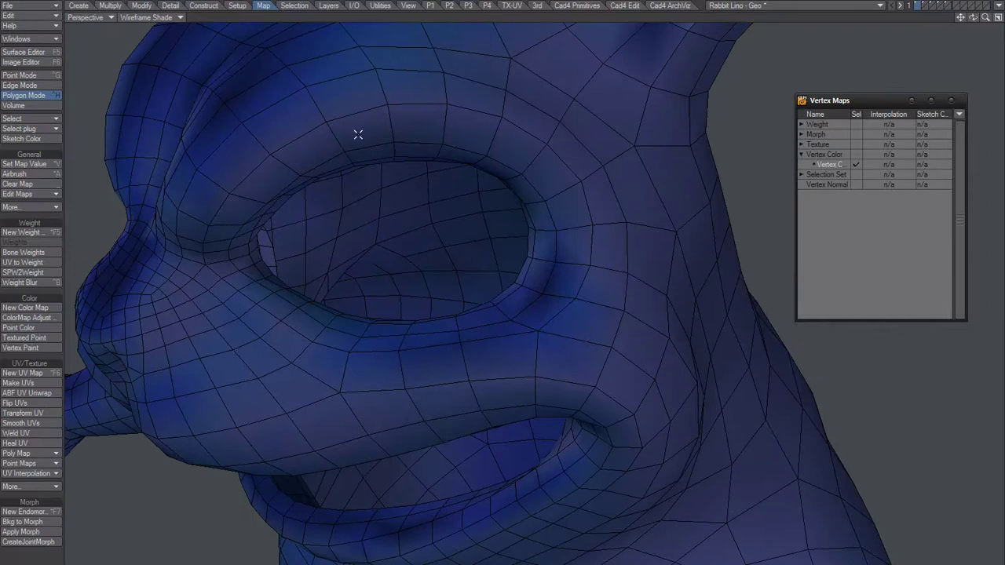
click(162, 18)
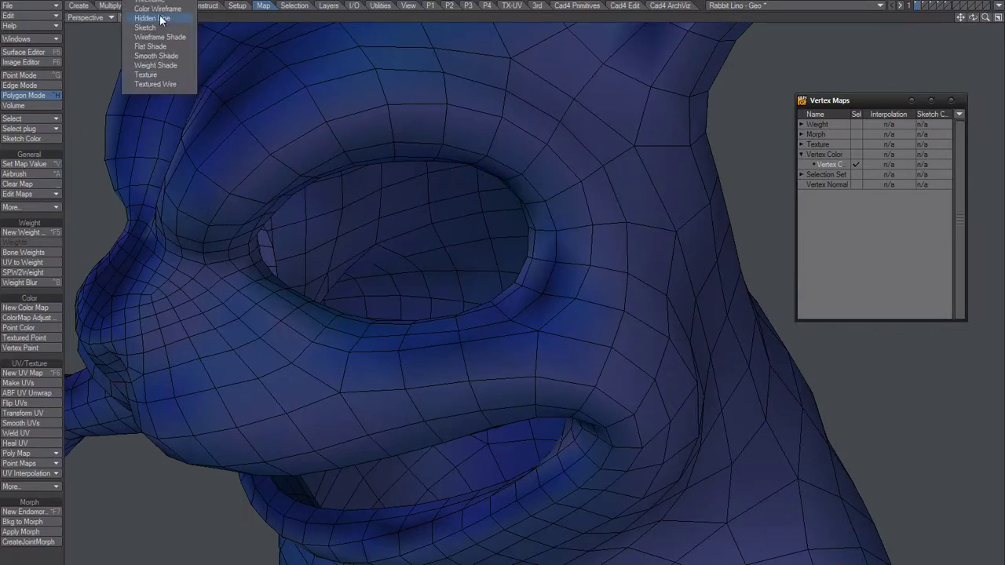
click(154, 56)
Examine the burned vertex color shading on the rabbit's head, arms and torso from several angles
scroll(396, 196, down, 4)
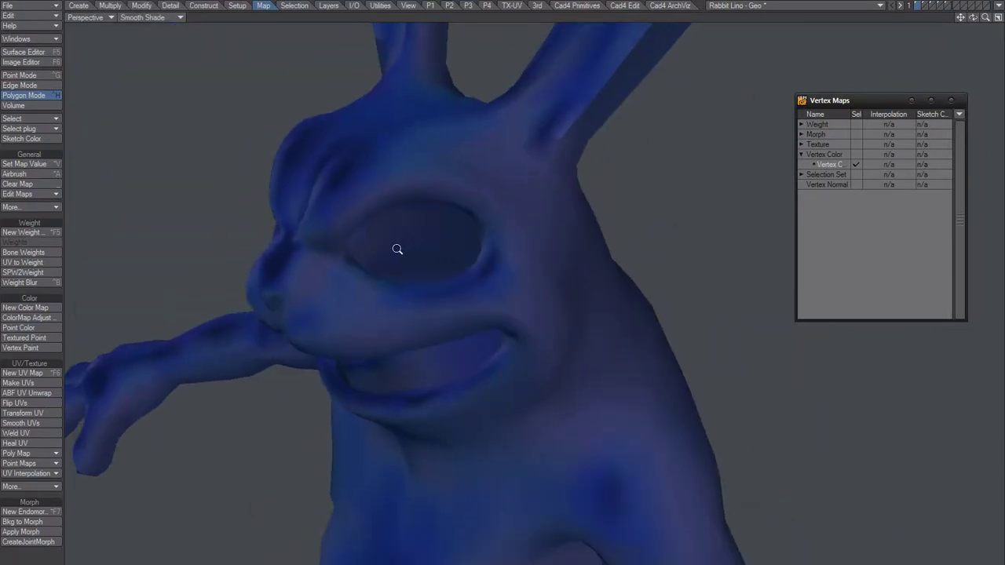
alt+drag(437, 339, 285, 401)
alt+drag(476, 444, 635, 321)
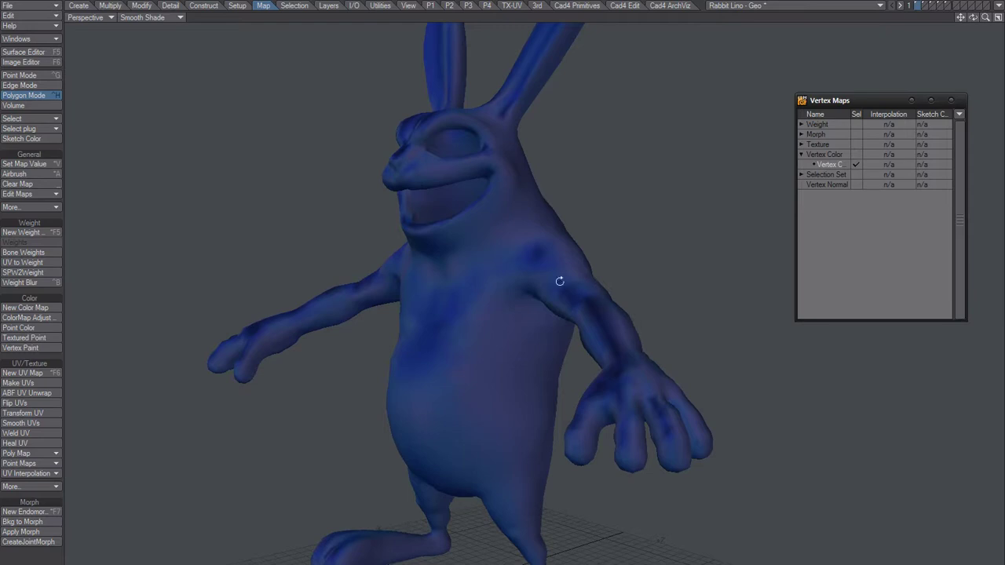
ctrl+alt+drag(508, 256, 515, 253)
alt+drag(455, 333, 466, 386)
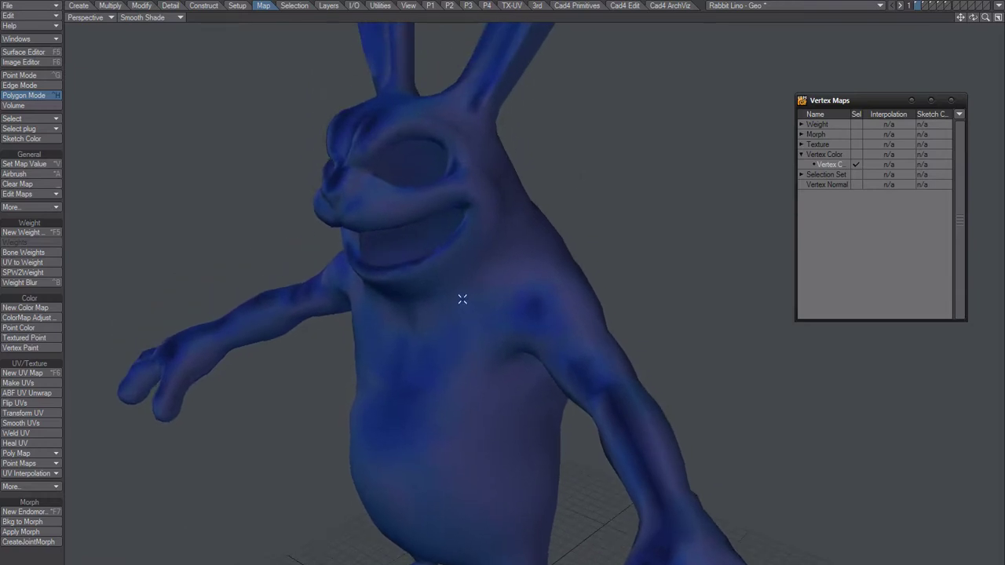
alt+drag(463, 299, 460, 340)
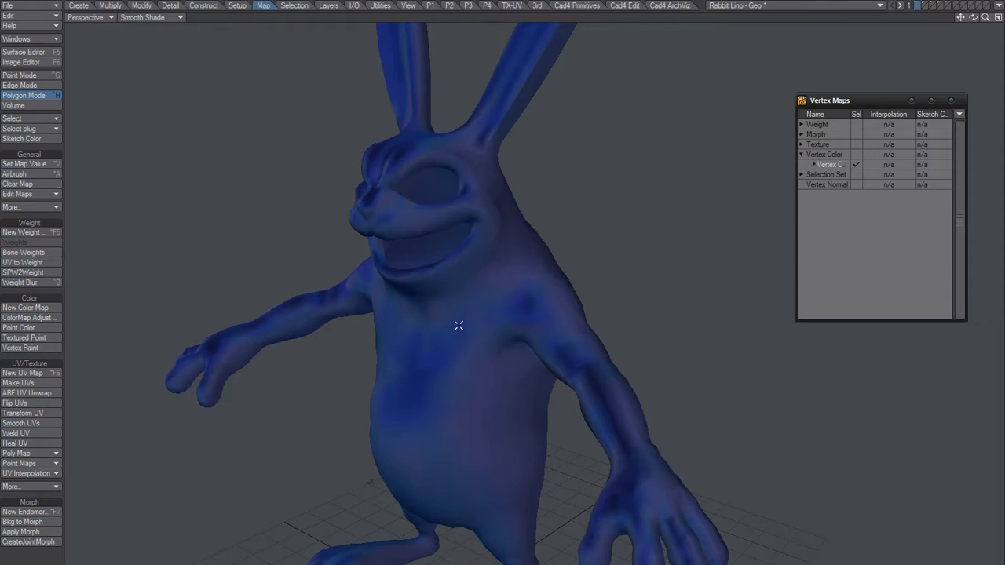
alt+drag(431, 336, 561, 331)
alt+shift+drag(639, 347, 550, 336)
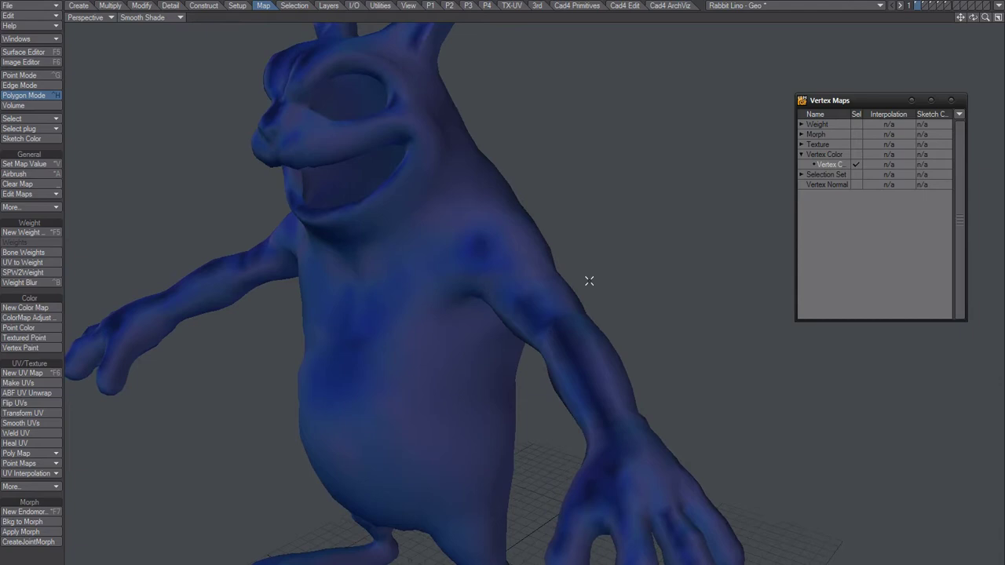
Paste a copy of the rabbit into an empty layer and subdivide its polygons with the Metaform method
click(957, 6)
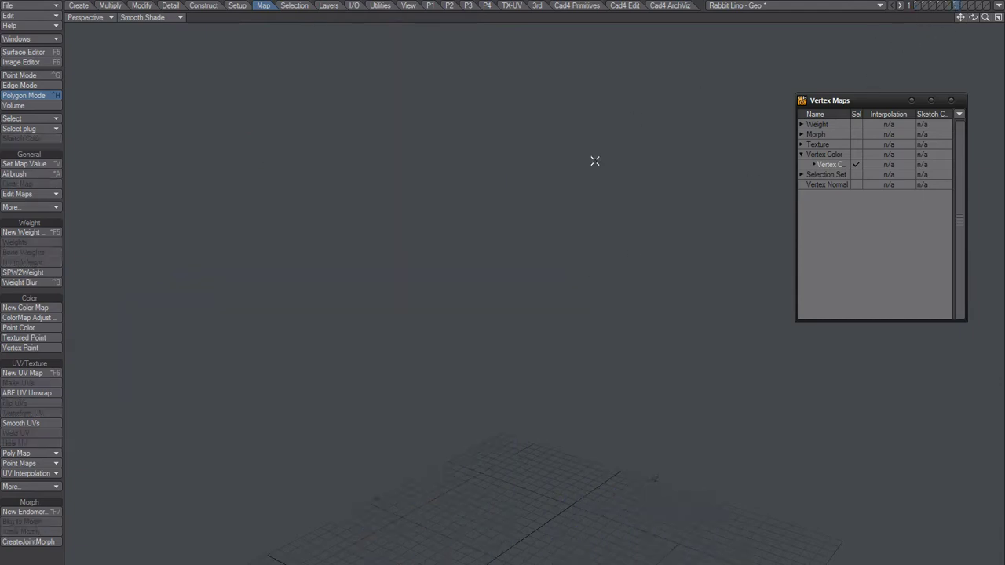
key(v)
key(shift+d)
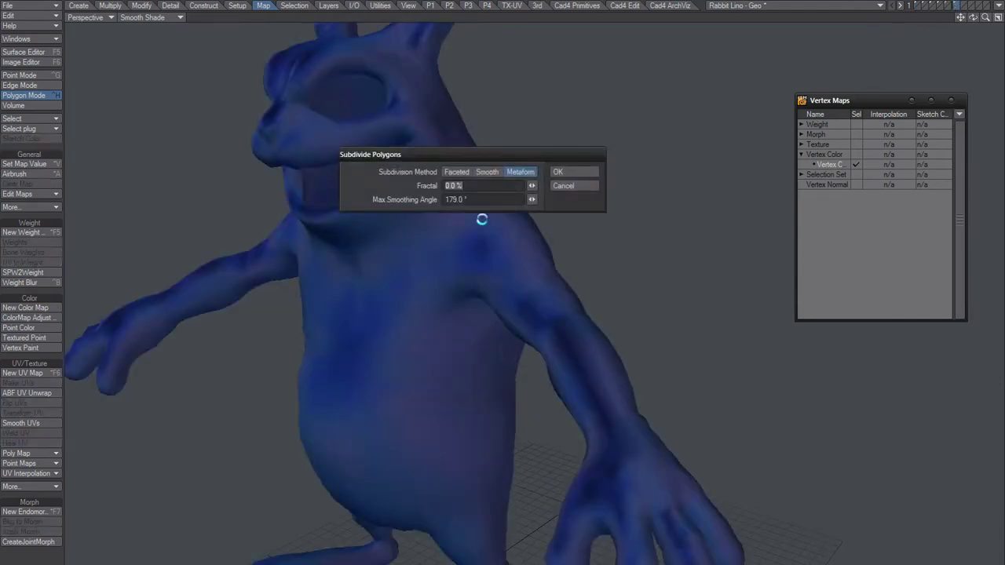
click(559, 172)
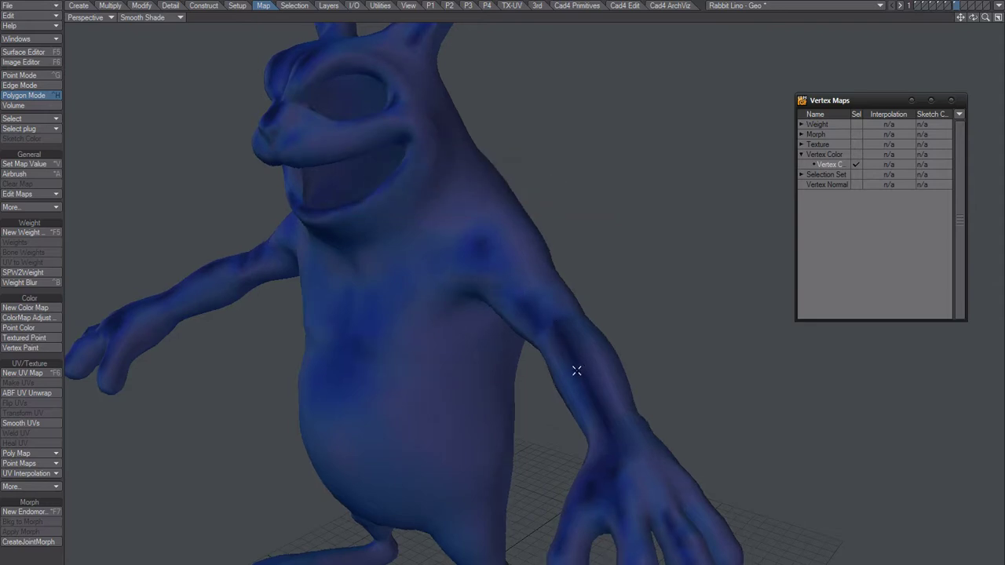
Examine the vertex color shading of the subdivided rabbit up close and as a whole from several angles
alt+drag(396, 318, 459, 347)
alt+drag(463, 186, 495, 253)
scroll(408, 271, down, 3)
alt+drag(463, 221, 440, 243)
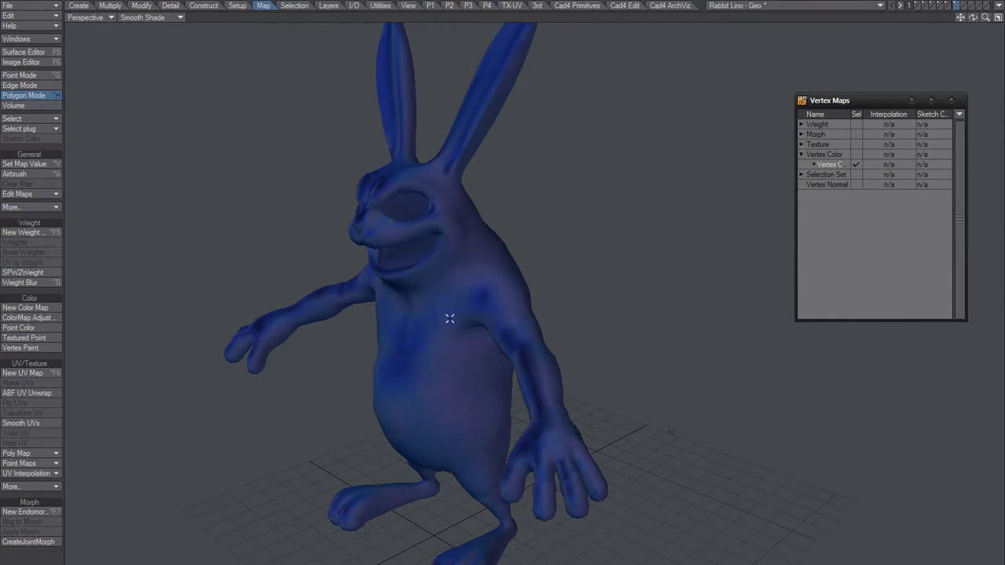
scroll(472, 291, up, 4)
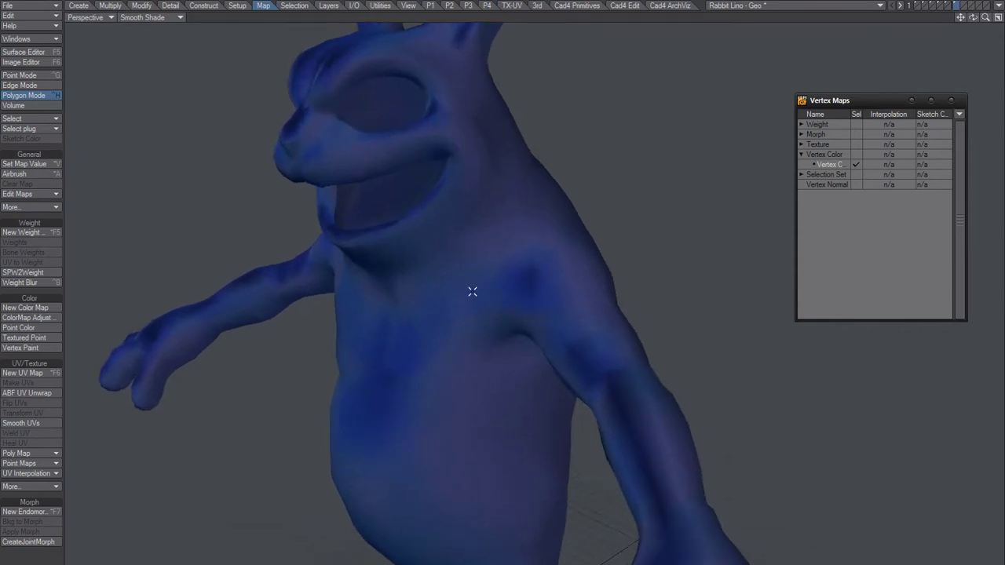
mouse_move(480, 291)
alt+mouse_down()
mouse_move(545, 359)
mouse_move(574, 348)
mouse_move(500, 330)
mouse_move(588, 346)
mouse_move(506, 363)
mouse_move(449, 464)
mouse_move(470, 380)
mouse_move(590, 399)
mouse_move(613, 388)
mouse_move(574, 343)
mouse_move(549, 444)
mouse_move(635, 442)
mouse_move(557, 381)
mouse_move(696, 403)
mouse_move(439, 439)
mouse_move(558, 384)
mouse_move(401, 364)
mouse_move(413, 319)
mouse_move(450, 282)
mouse_move(484, 262)
mouse_move(493, 283)
alt+mouse_up()
scroll(542, 356, down, 2)
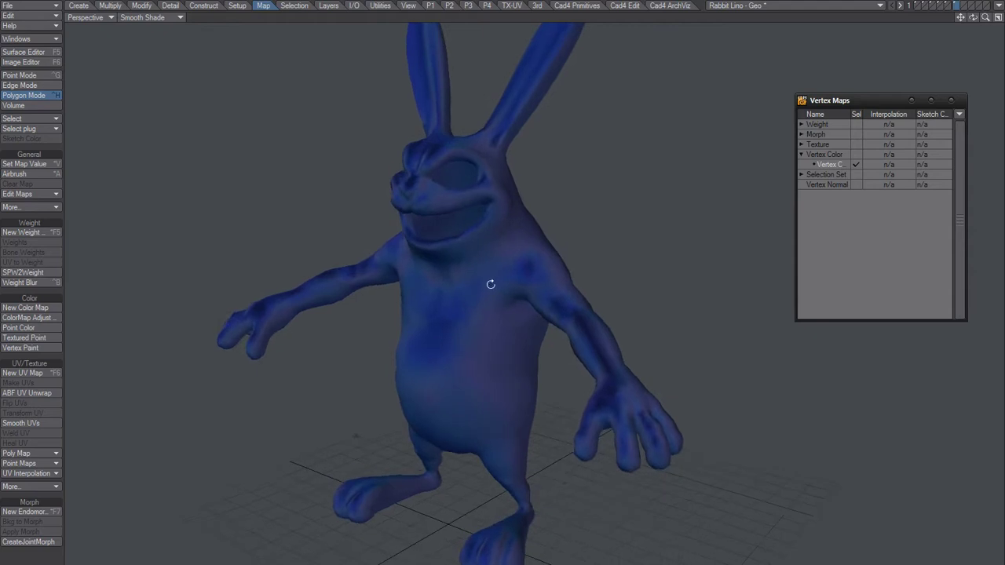
drag(468, 333, 501, 428)
alt+shift+drag(519, 392, 535, 333)
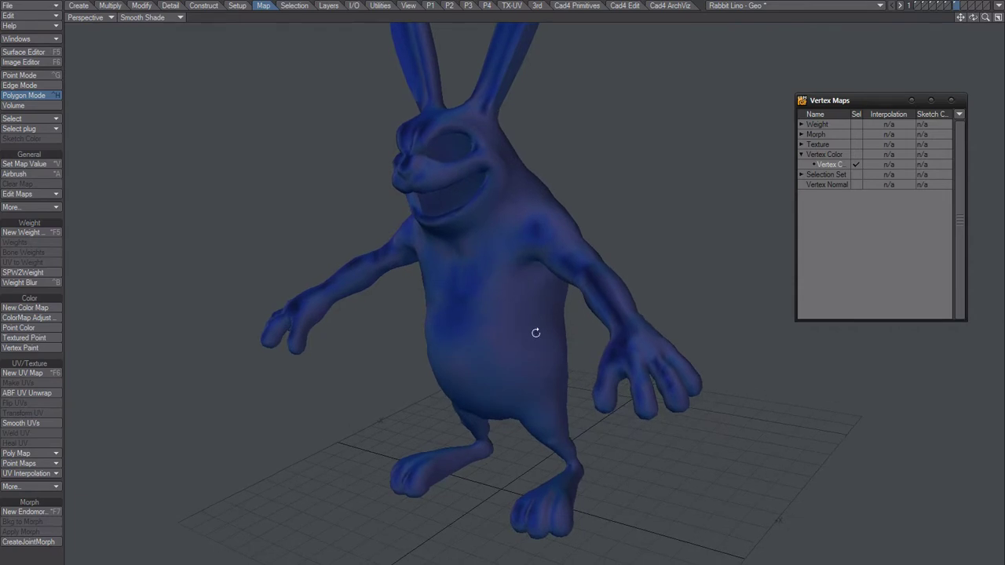
alt+drag(485, 390, 450, 411)
alt+shift+drag(496, 340, 511, 290)
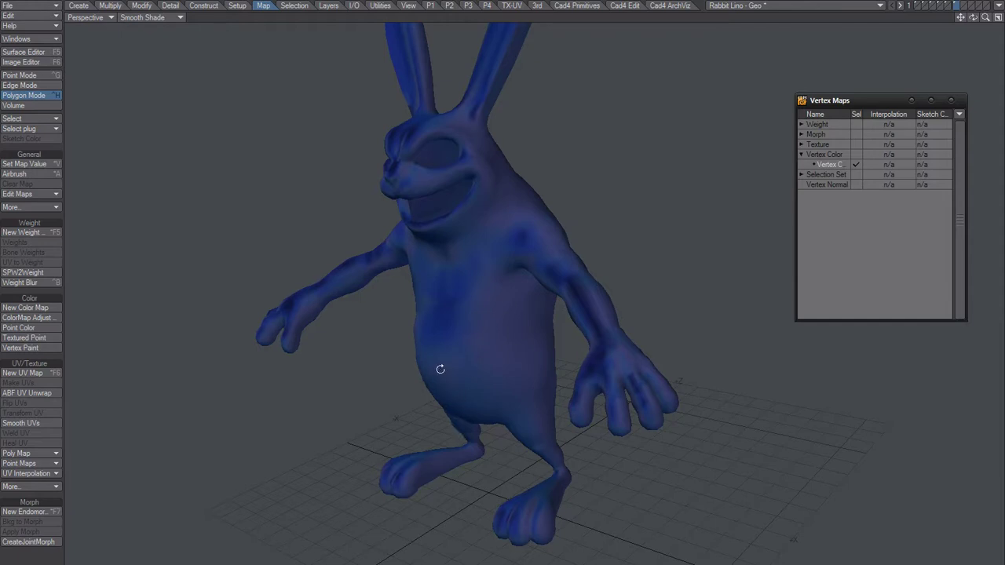
alt+drag(441, 363, 625, 387)
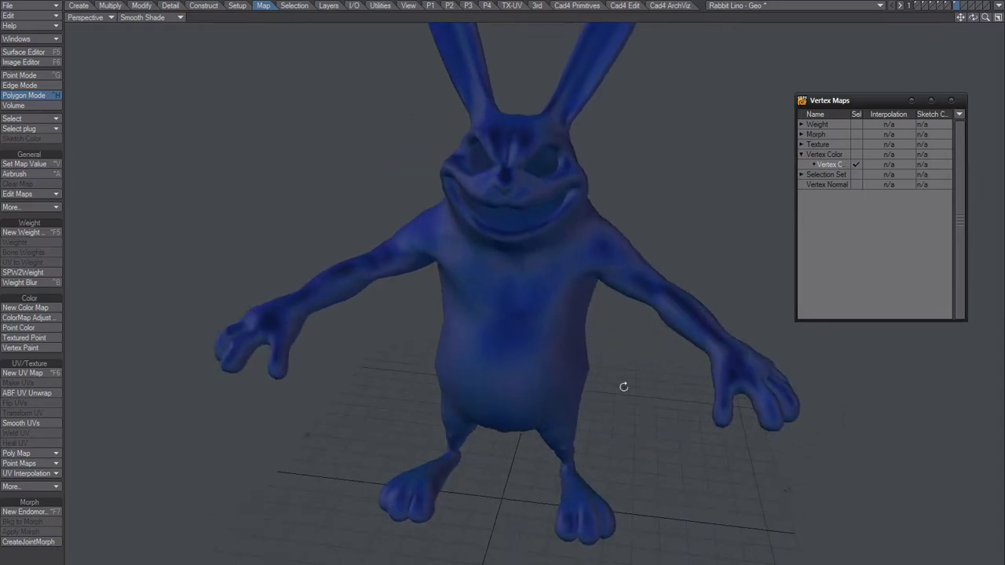
Examine the subdivided rabbit's color map from an angled view in Vertex Paint, and close it without saving changes to the VMAPs
alt+drag(622, 387, 455, 383)
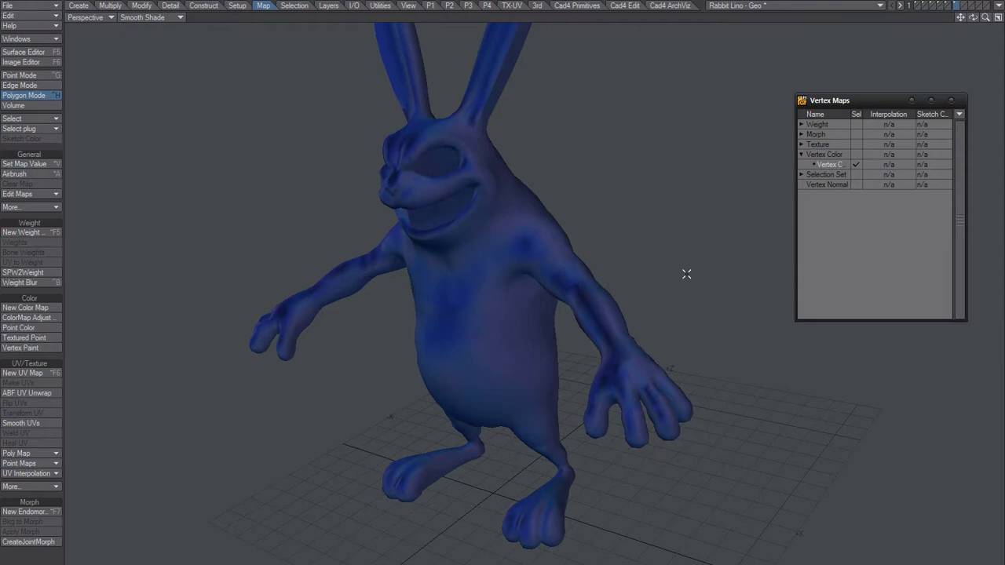
click(47, 349)
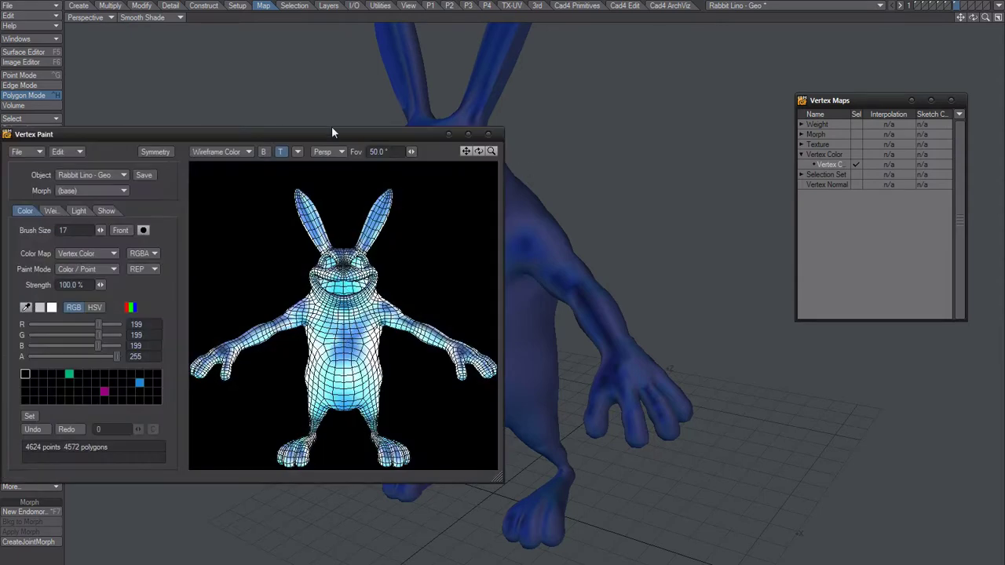
mouse_move(332, 132)
mouse_down()
mouse_move(454, 114)
mouse_move(497, 96)
mouse_up()
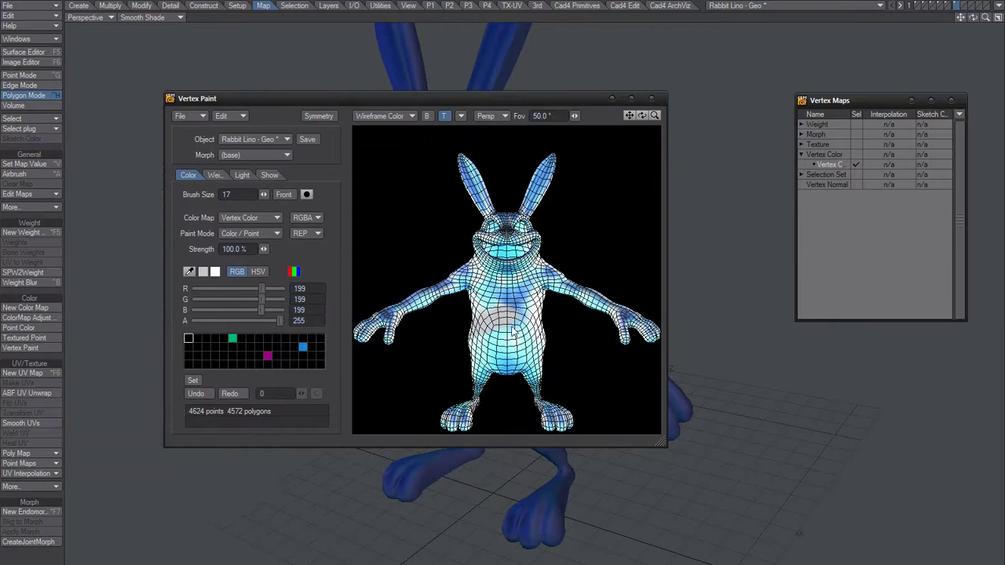
mouse_move(512, 323)
right_down()
mouse_move(414, 345)
mouse_move(503, 336)
right_up()
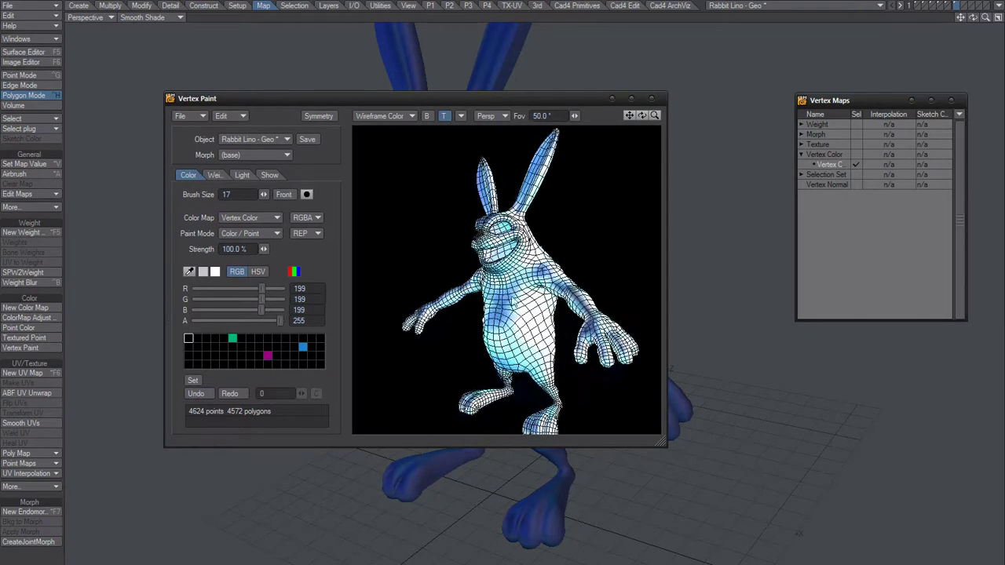
click(651, 100)
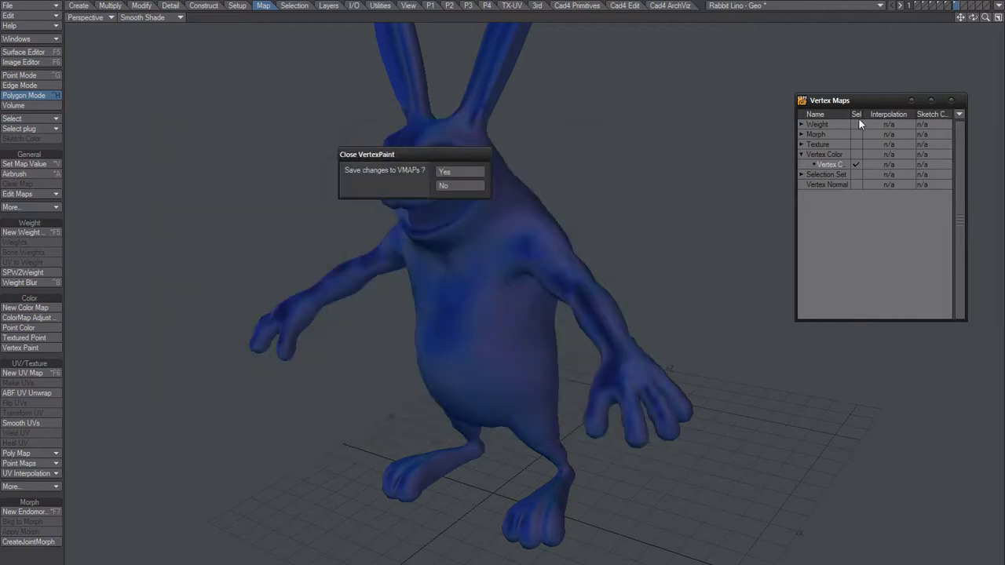
click(448, 186)
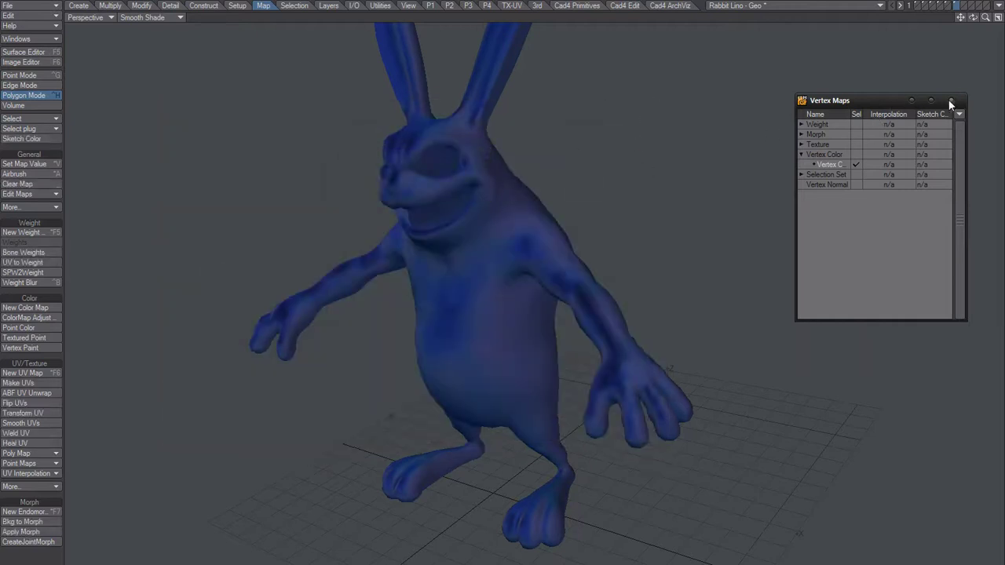